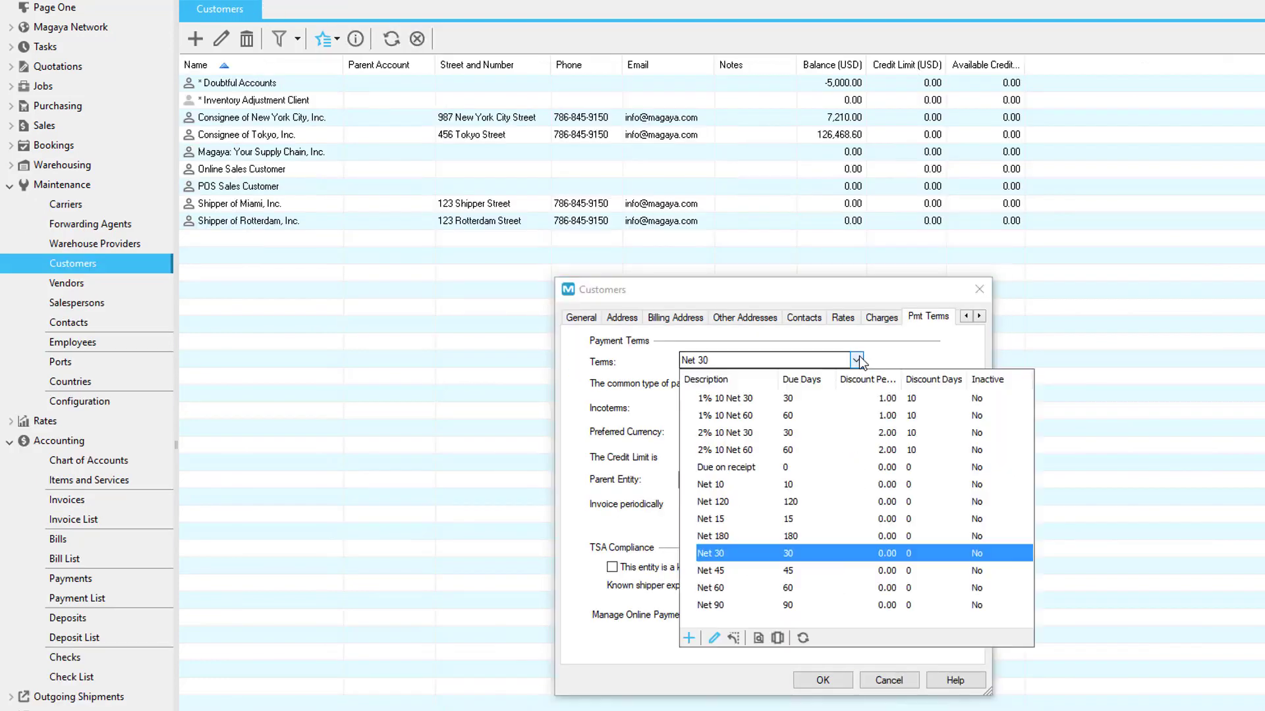
# Step: Review the payment term and Incoterms options in the customer's payment terms
pyautogui.click(856, 360)
pyautogui.click(857, 408)
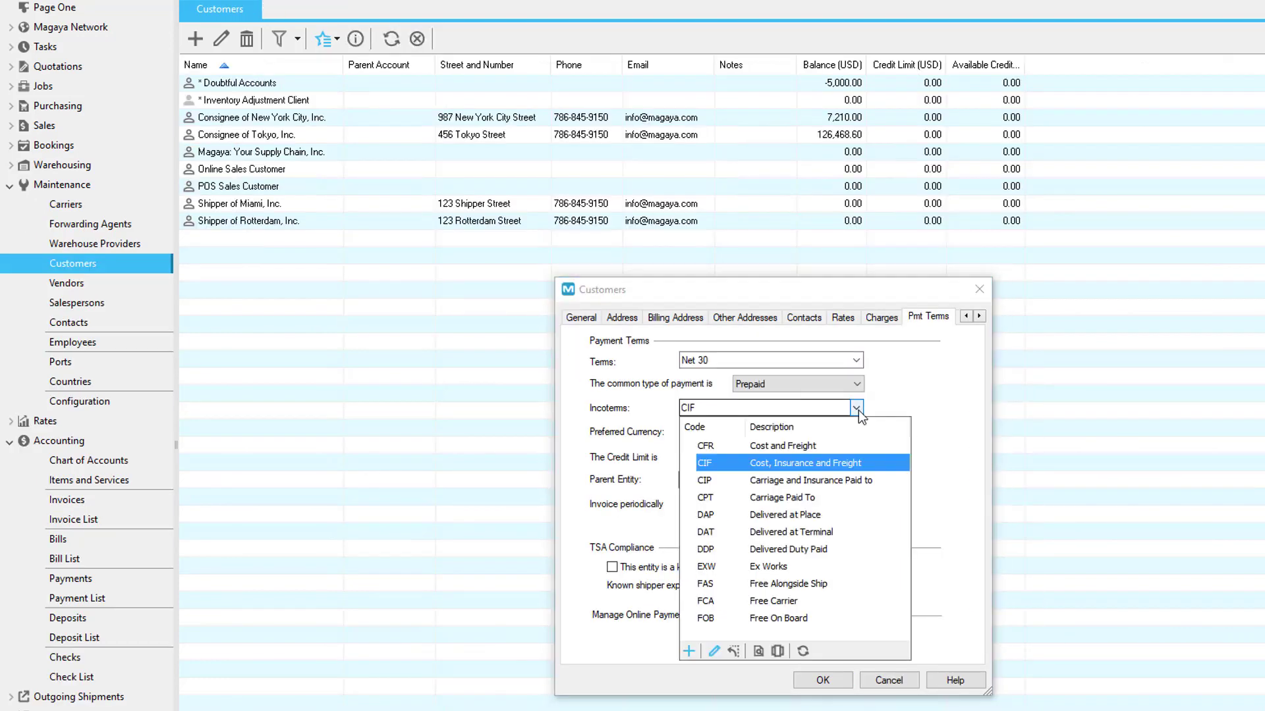
pyautogui.click(857, 408)
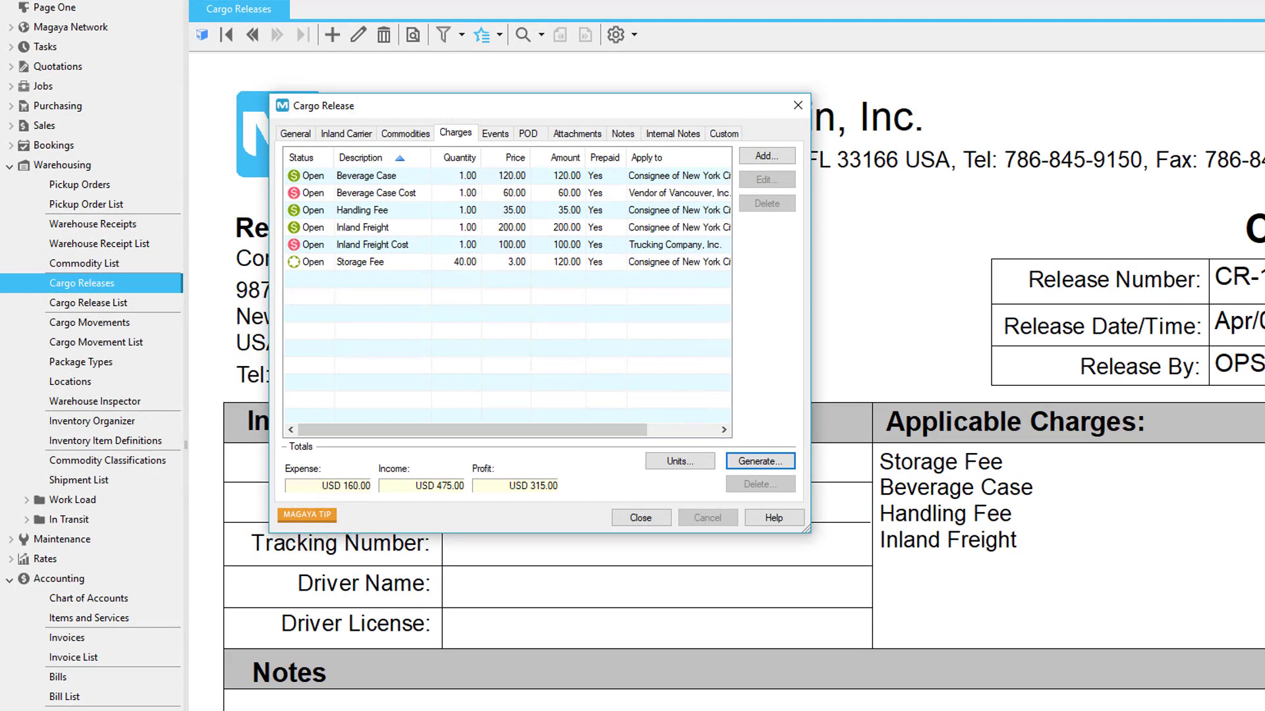
# Step: Review the charge types available to add to the cargo release and the option to generate charges
pyautogui.click(742, 159)
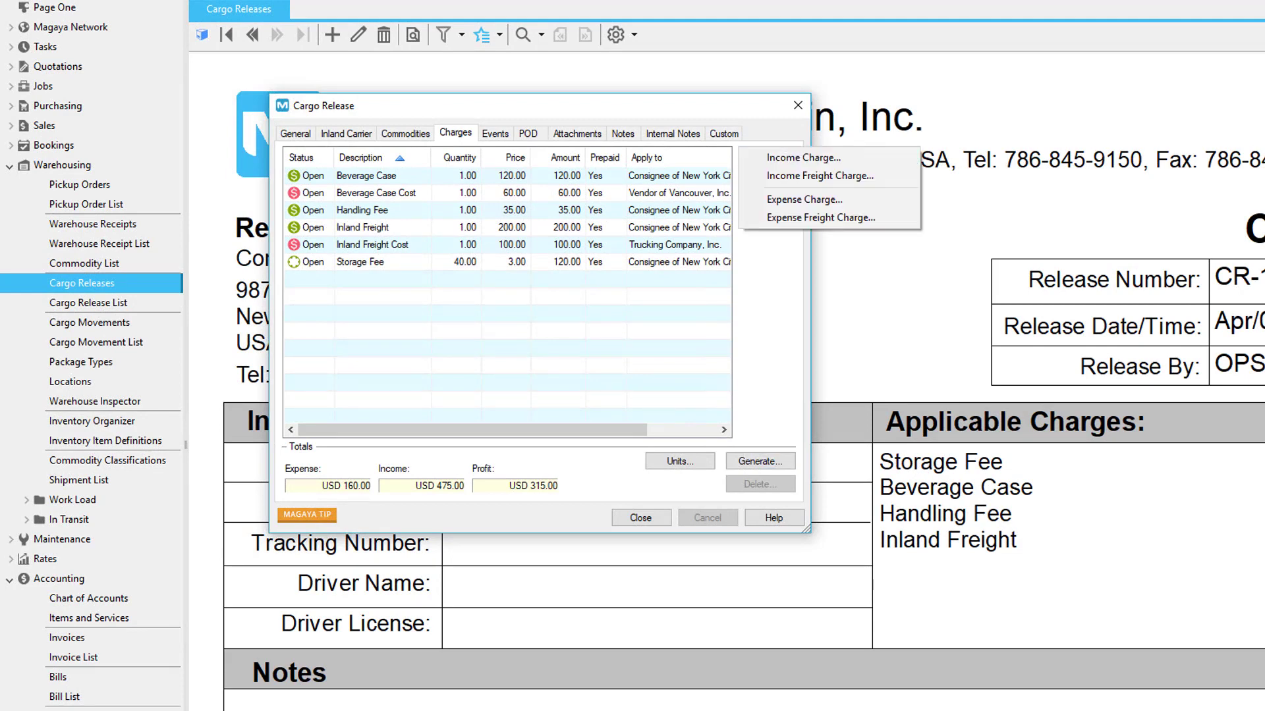
pyautogui.press('Escape')
pyautogui.click(787, 461)
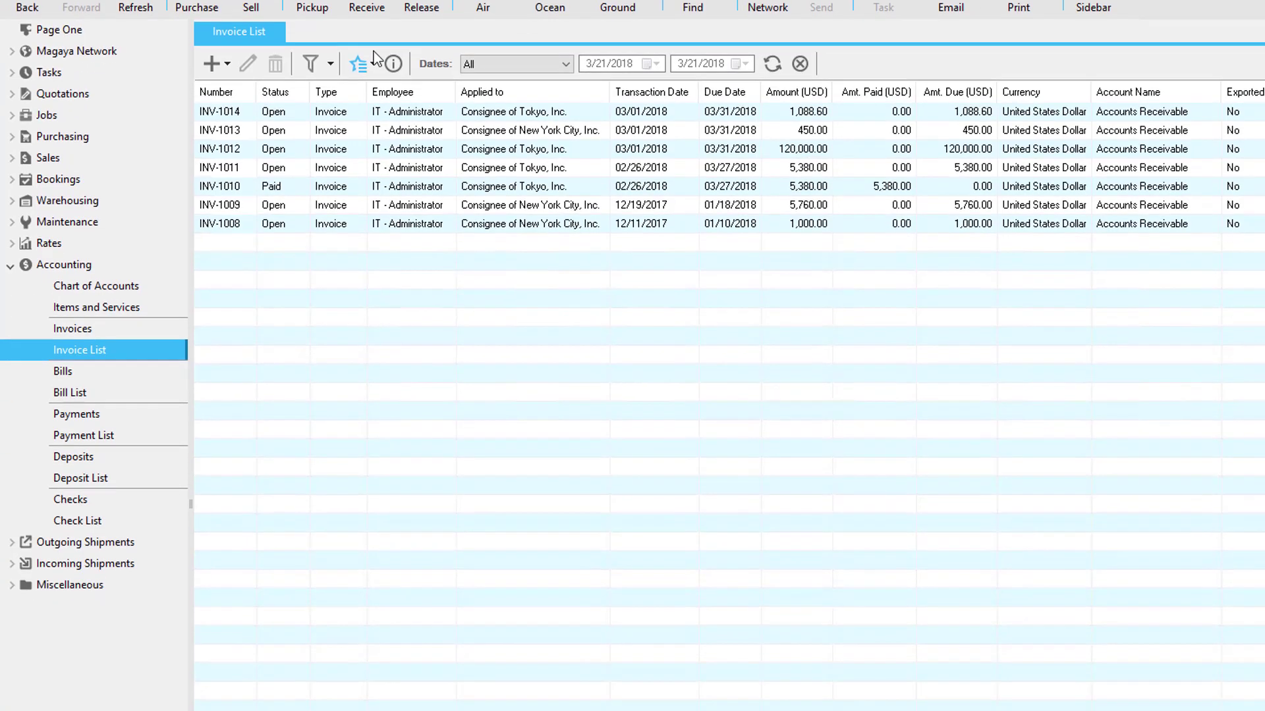
# Step: Open the recurrent invoices from the invoice list and start a new recurrent transaction
pyautogui.click(361, 139)
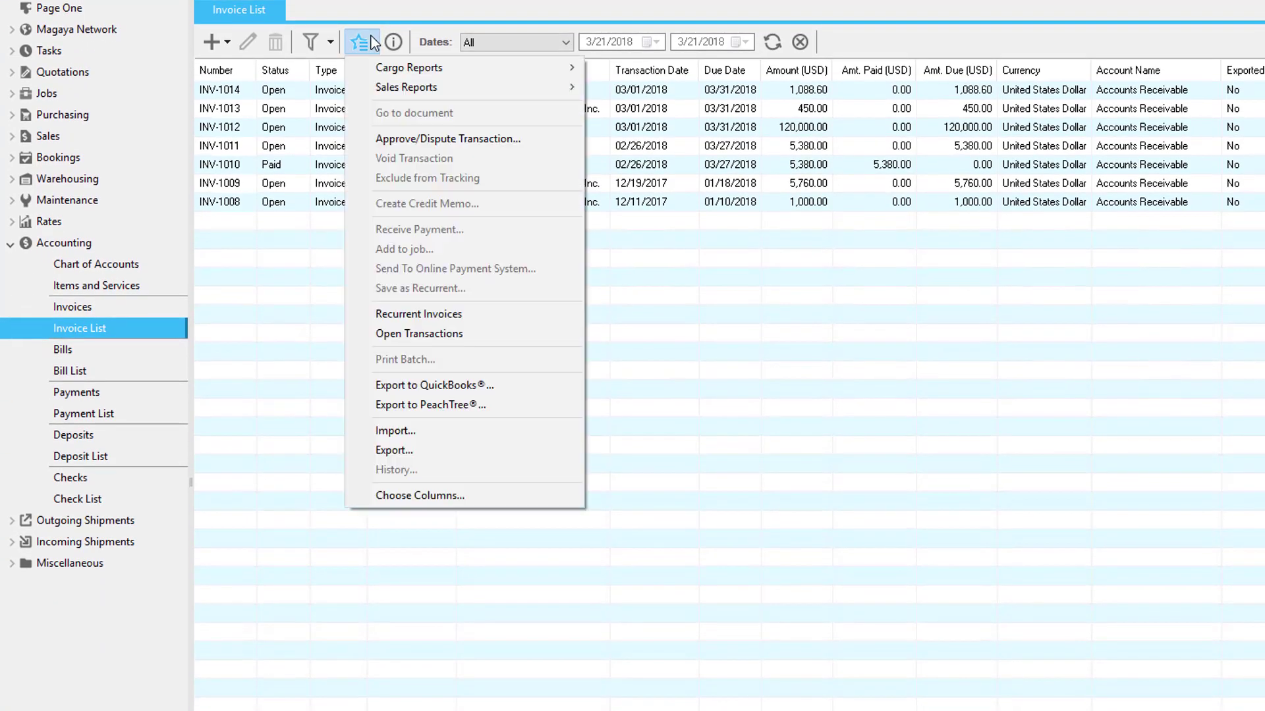
pyautogui.click(363, 315)
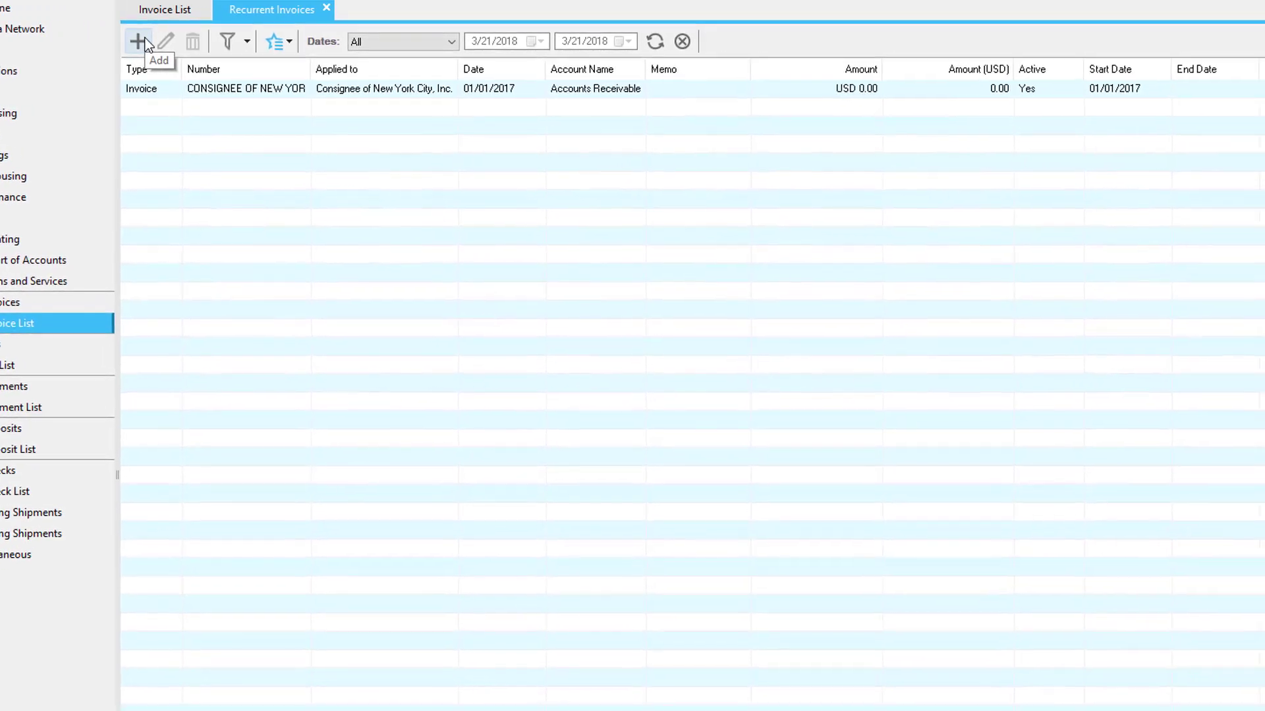
pyautogui.click(219, 41)
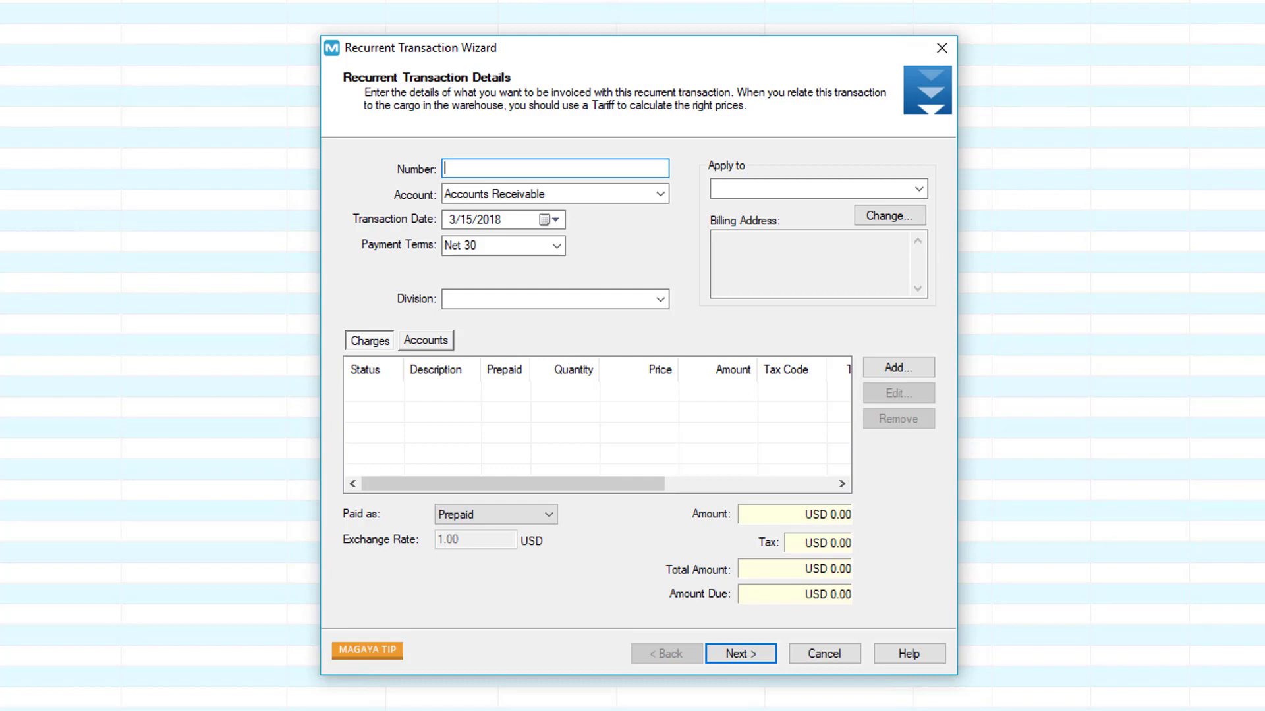
# Step: Enter SHIPPER OF MIAMI as the transaction number and apply it to Shipper of Miami, Inc. with the default billing address
pyautogui.write('SHIPPER OF MIAMI')
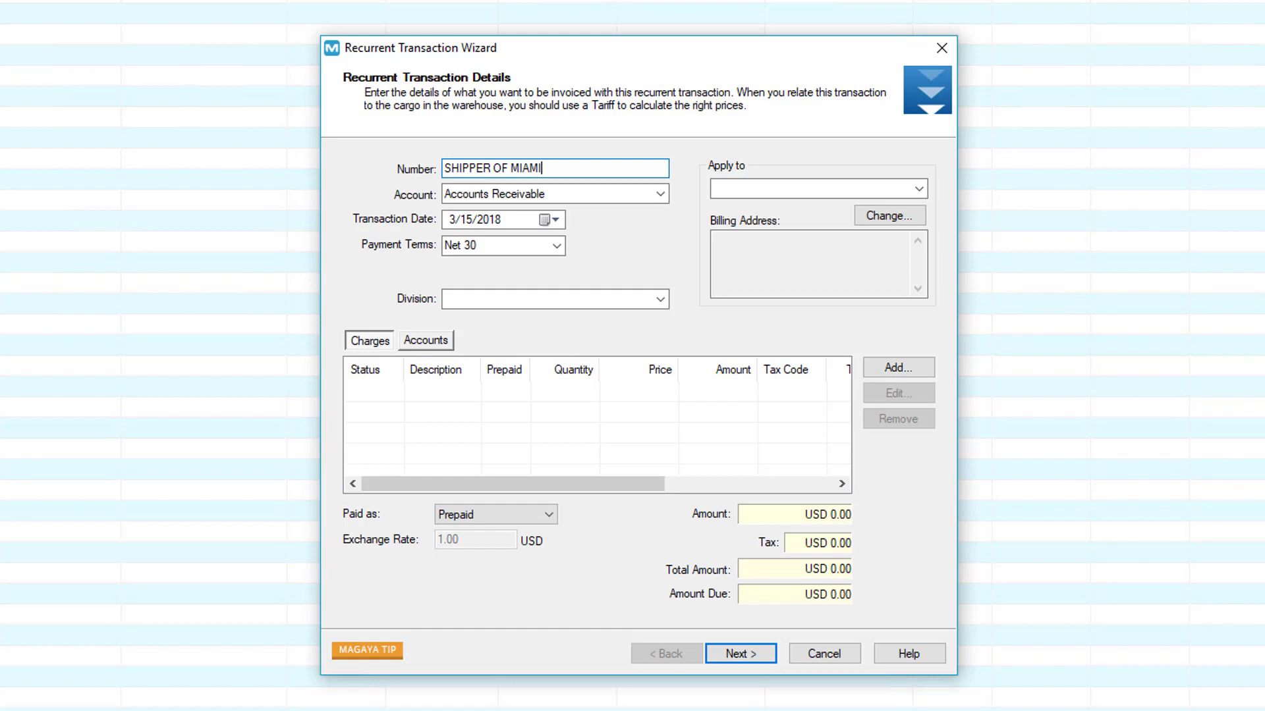
pyautogui.click(918, 191)
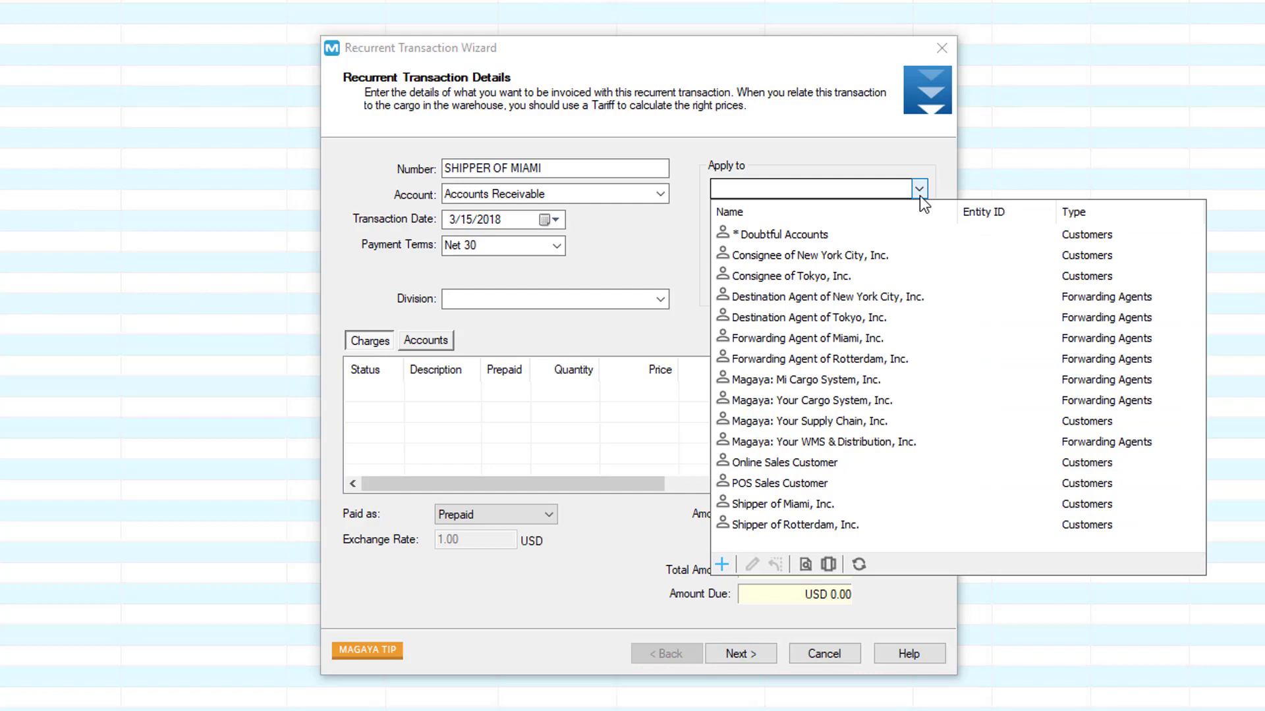
pyautogui.click(725, 511)
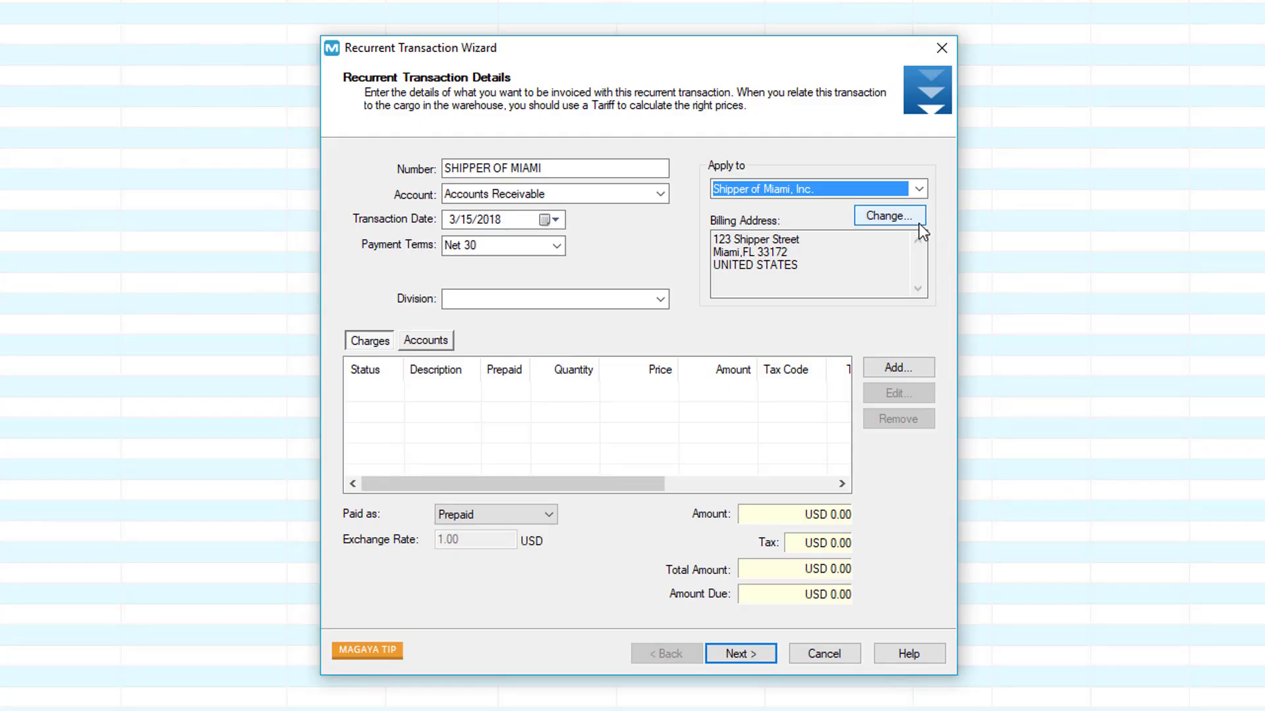
pyautogui.click(917, 222)
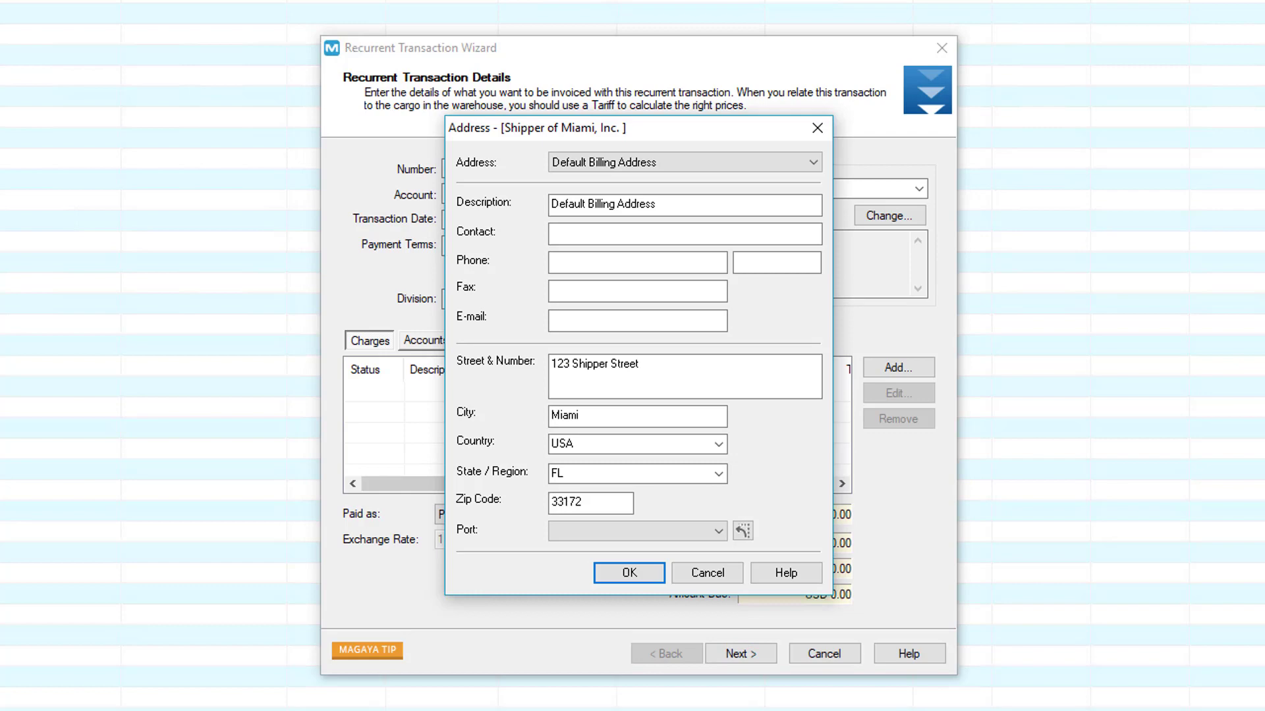
pyautogui.press('Return')
pyautogui.click(661, 194)
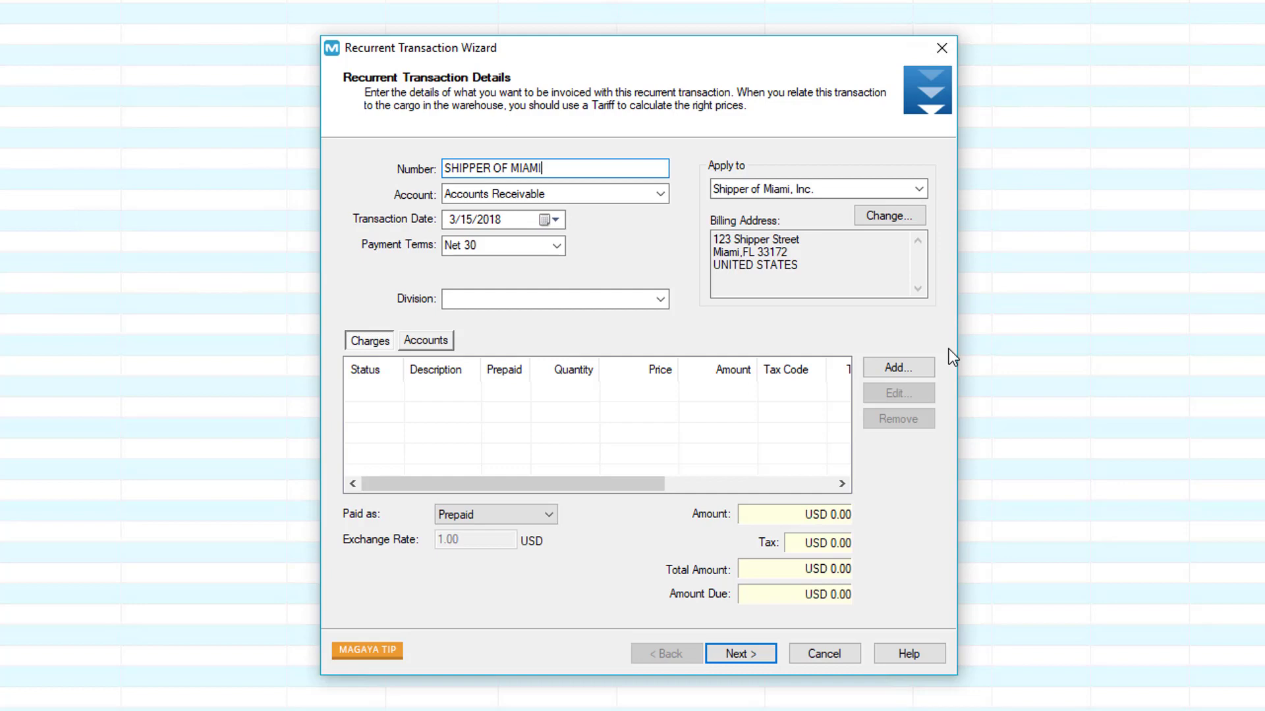
# Step: Add a Storage Fee charge described as STORAGE FEE DETAILS to the recurrent transaction, without a tax code
pyautogui.click(925, 369)
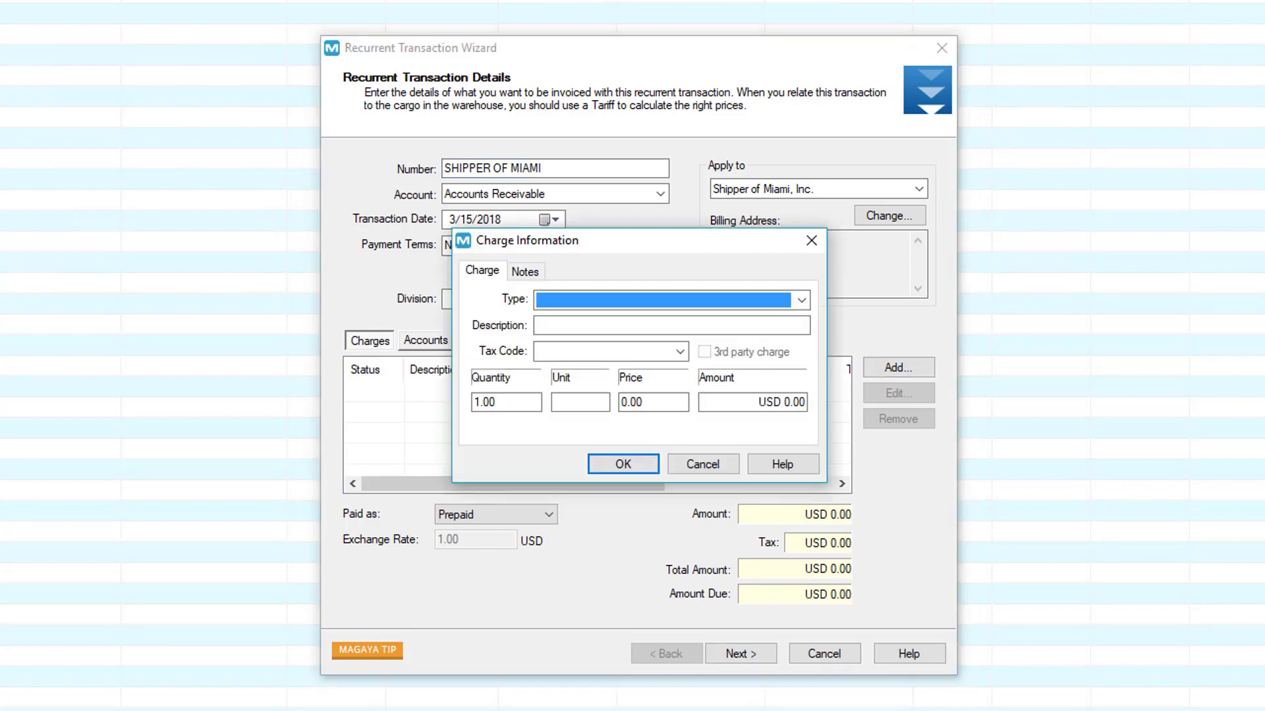
pyautogui.click(805, 303)
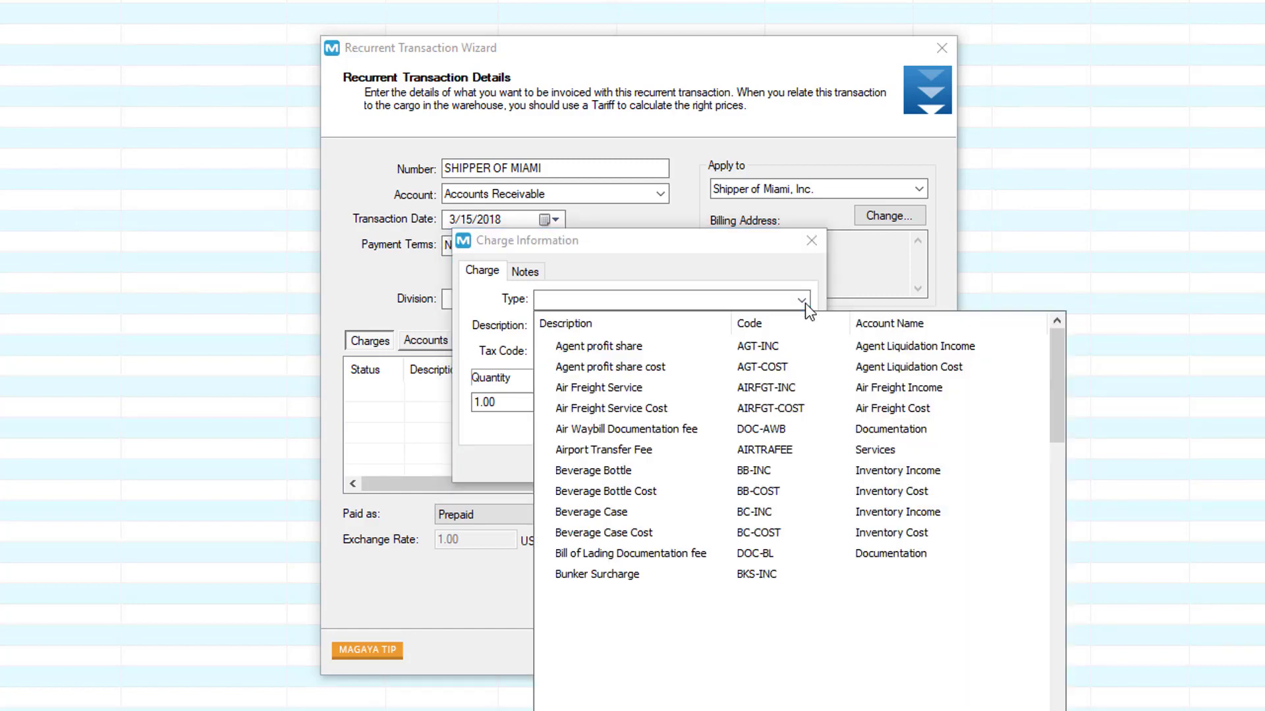
pyautogui.write('Storage Fee')
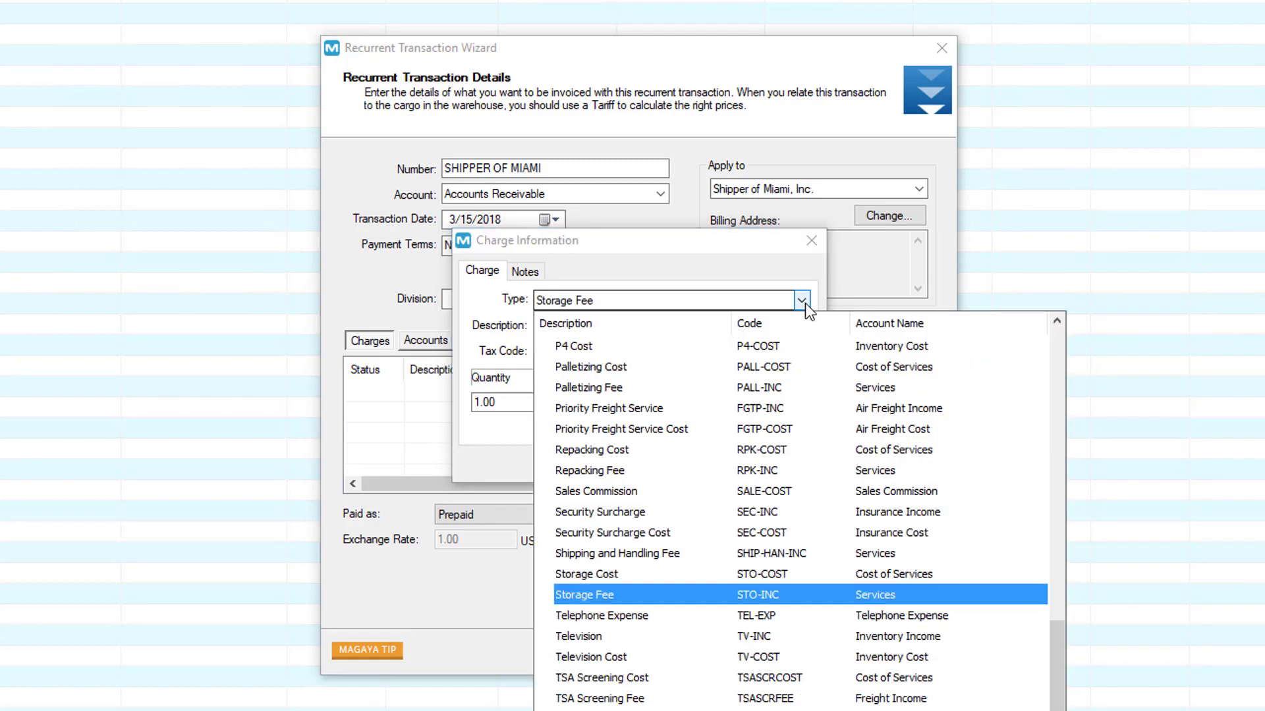
pyautogui.press('Tab')
pyautogui.write('STORAGE FEE DETAILS')
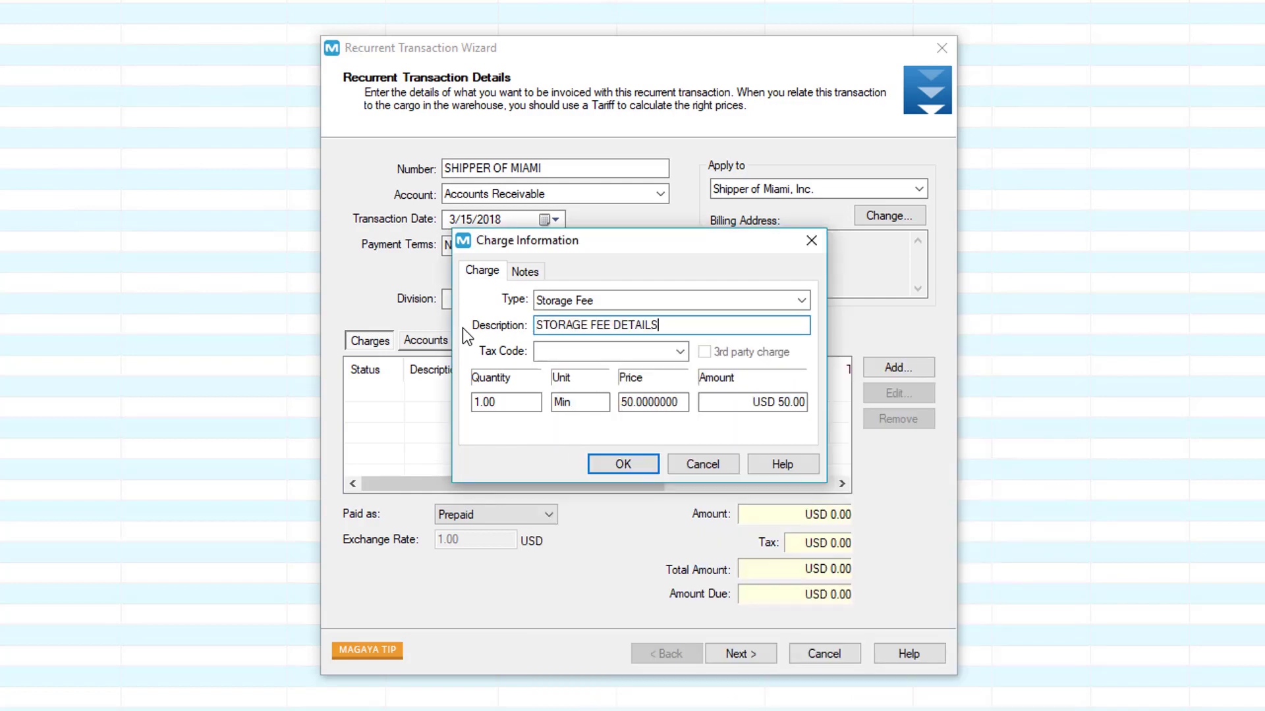
pyautogui.click(679, 352)
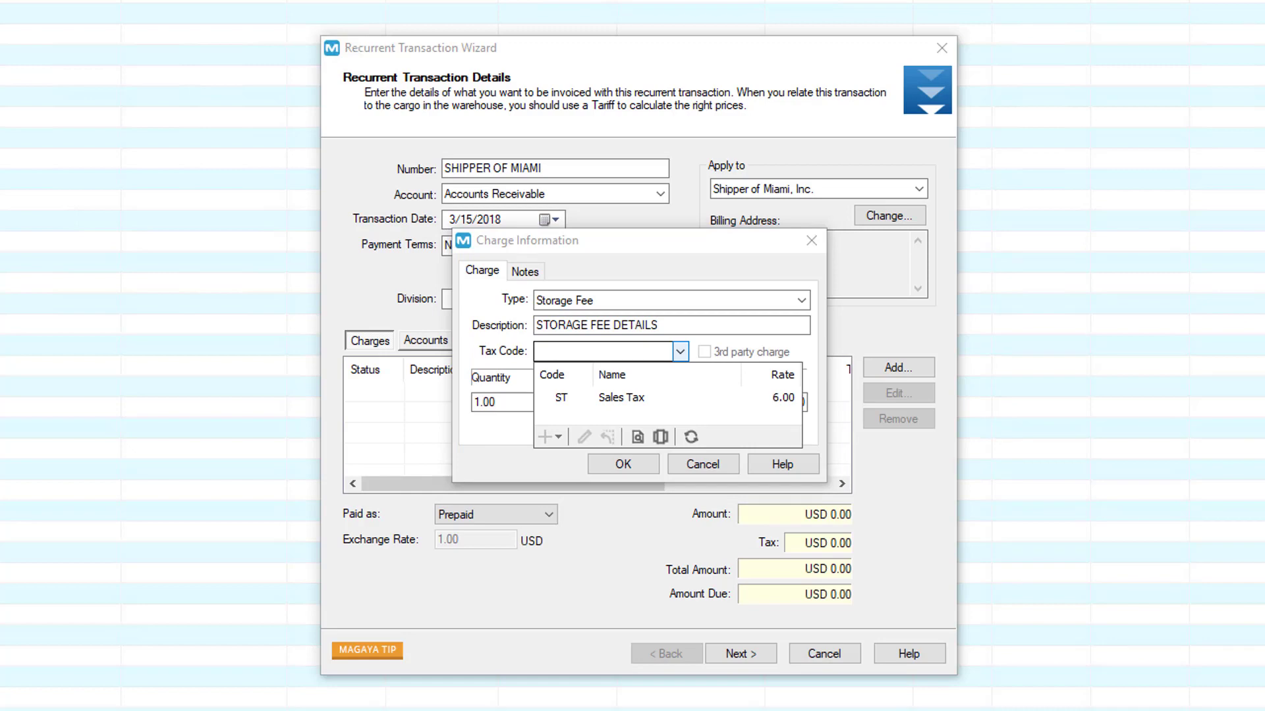
pyautogui.press('Escape')
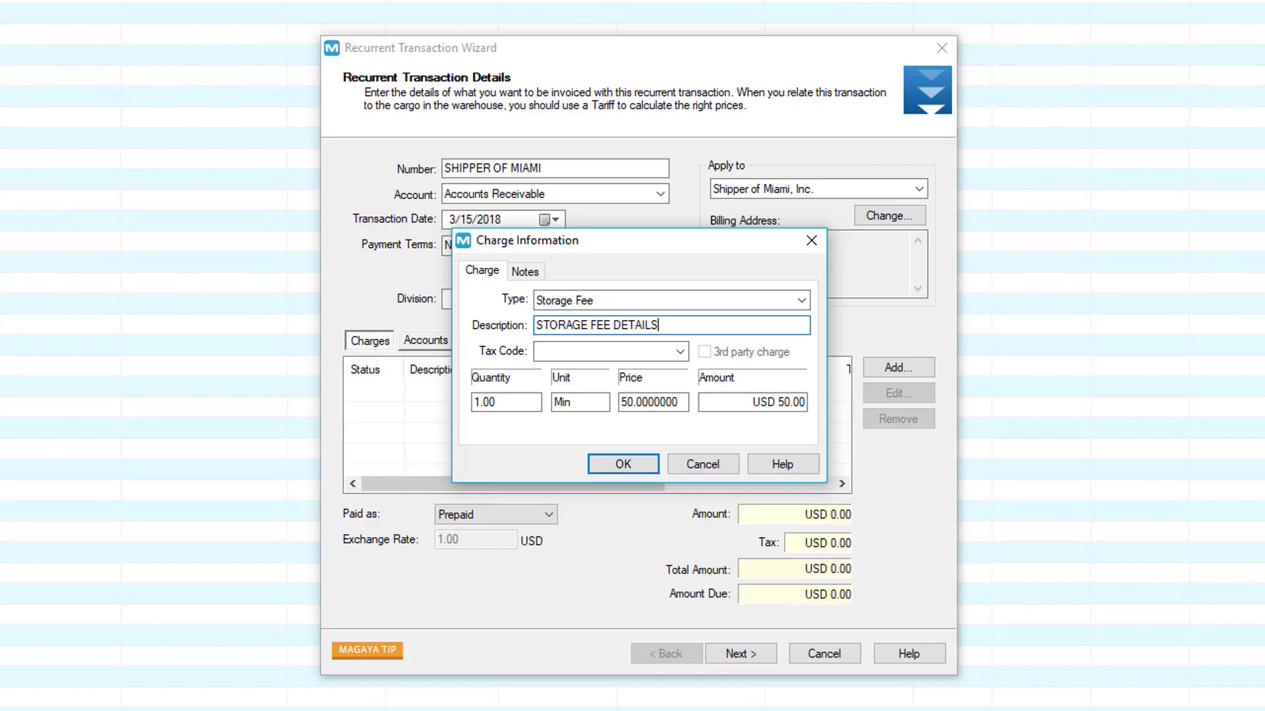
pyautogui.click(656, 465)
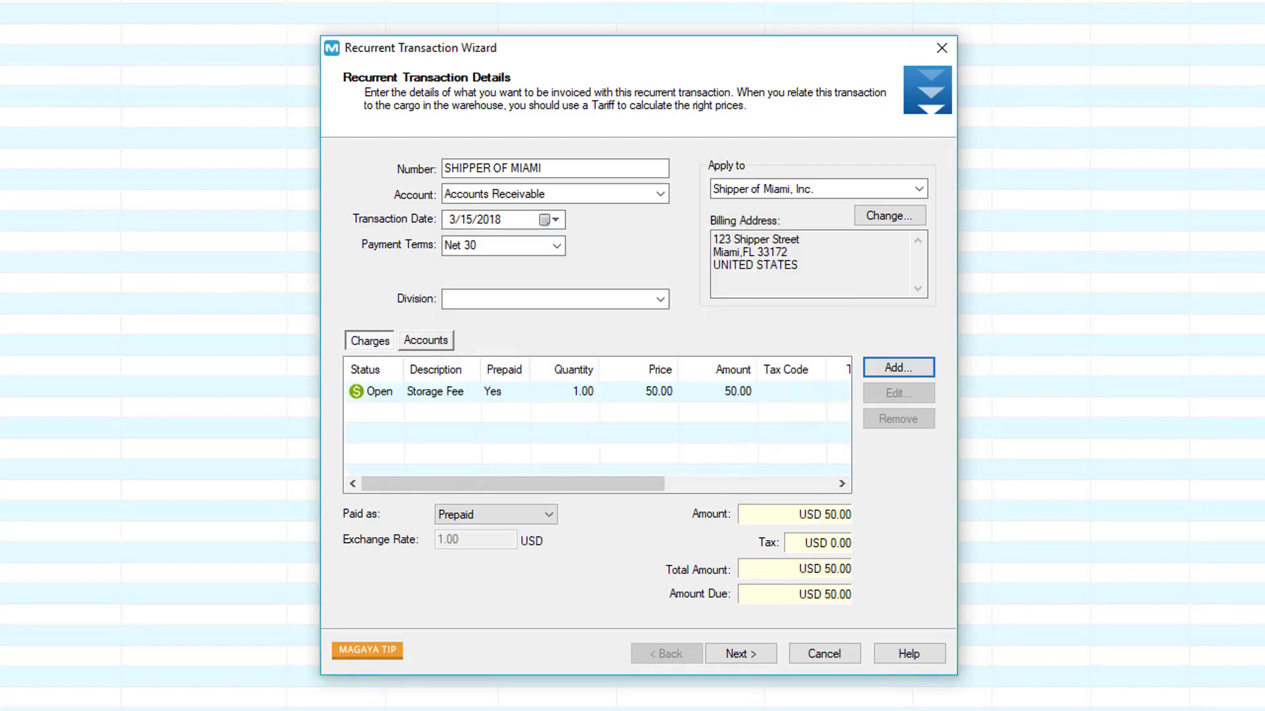
# Step: Schedule the recurrent transaction monthly on day 31, created 5 days before the day of transaction
pyautogui.click(557, 246)
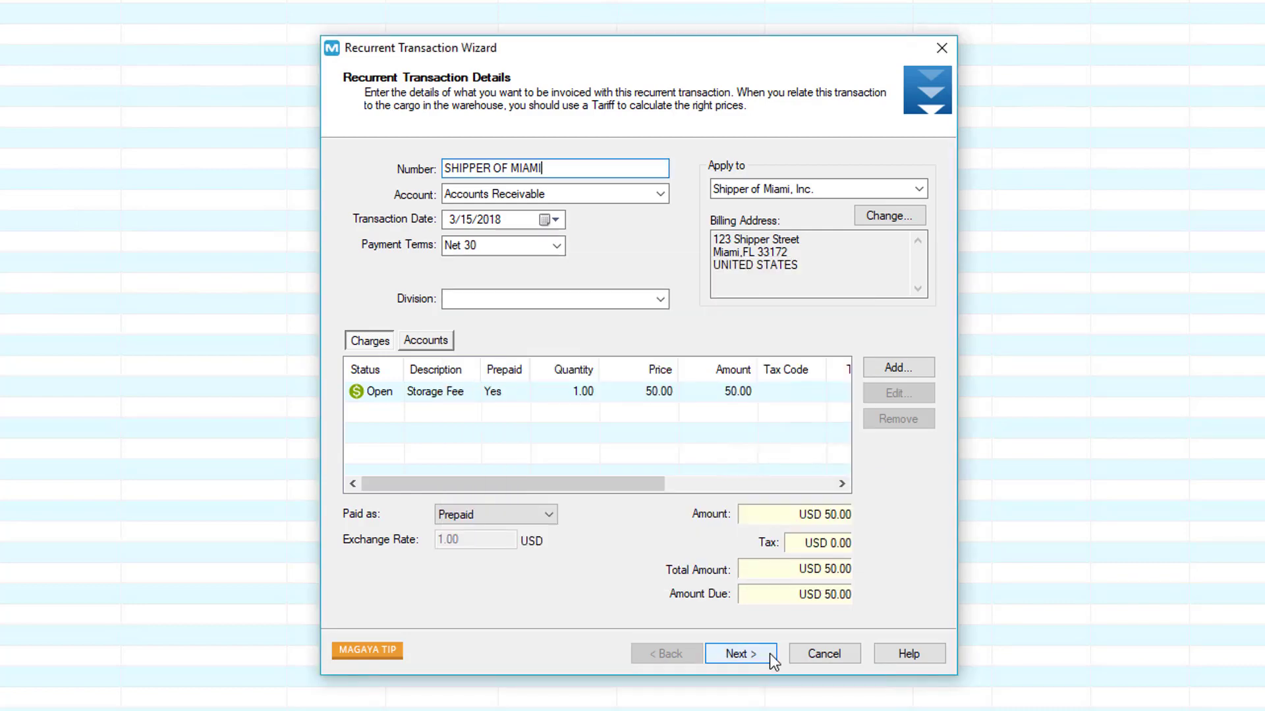
pyautogui.click(769, 653)
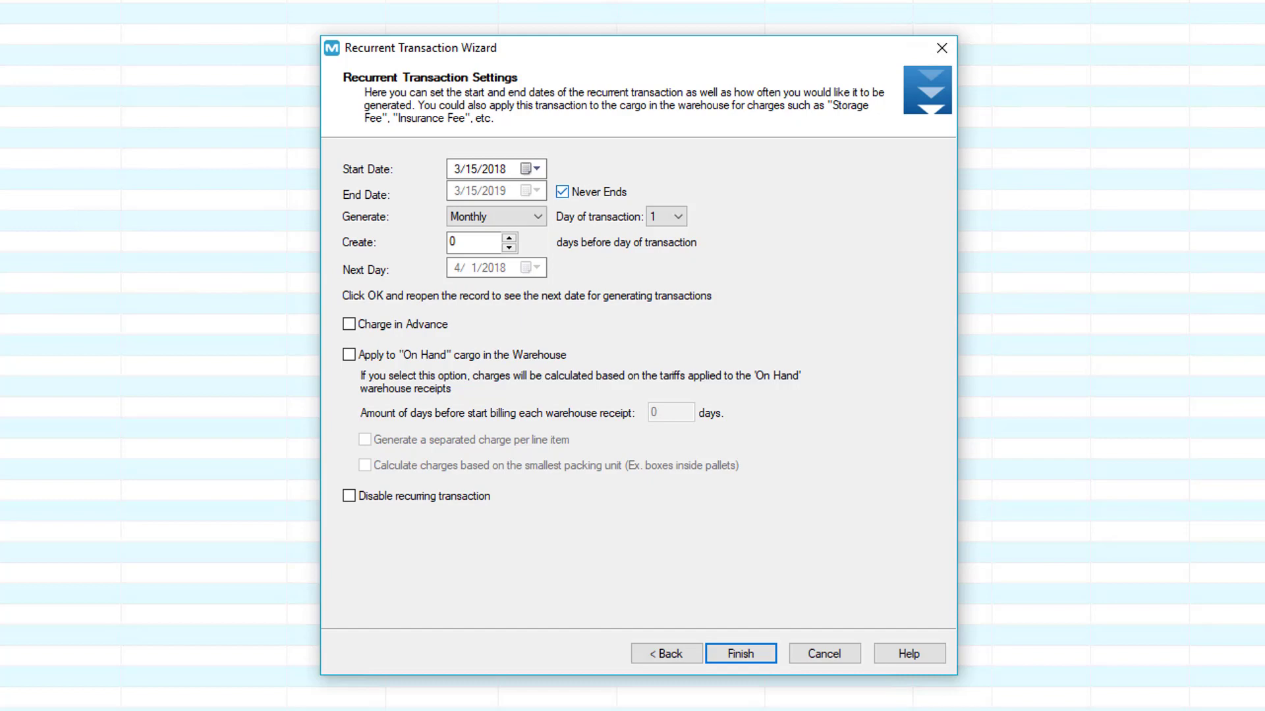
pyautogui.click(538, 217)
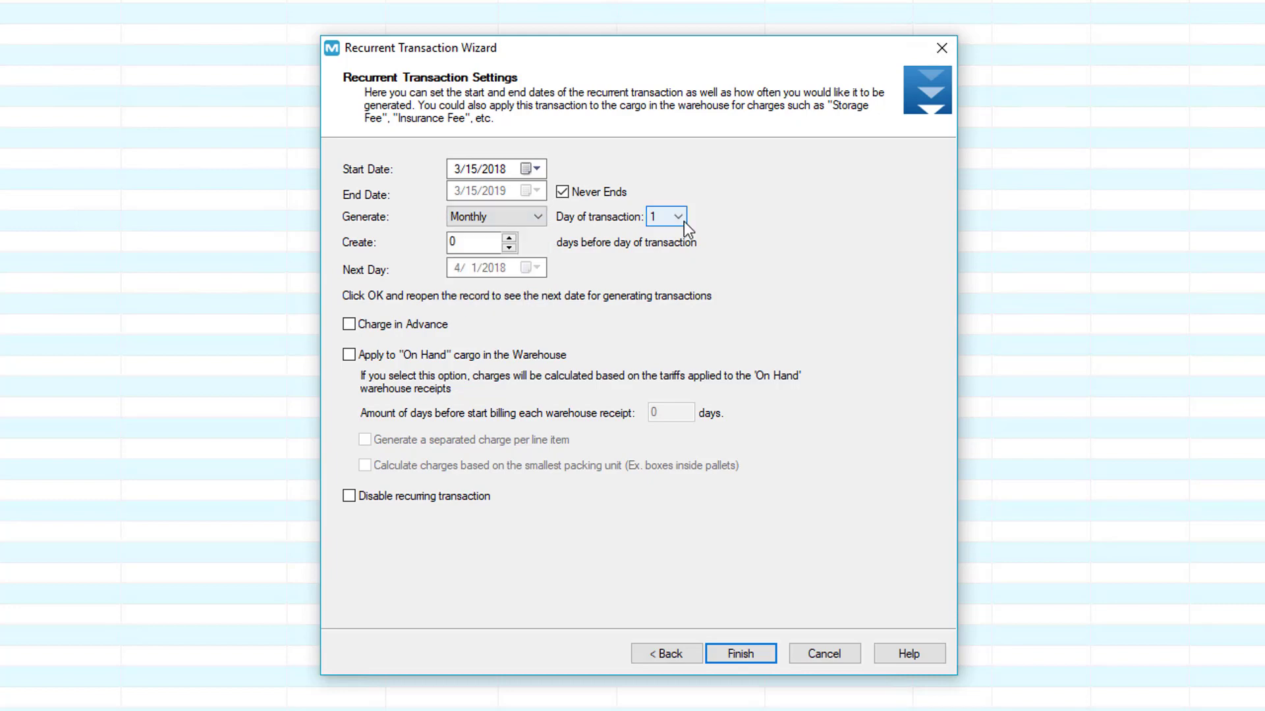
pyautogui.click(684, 222)
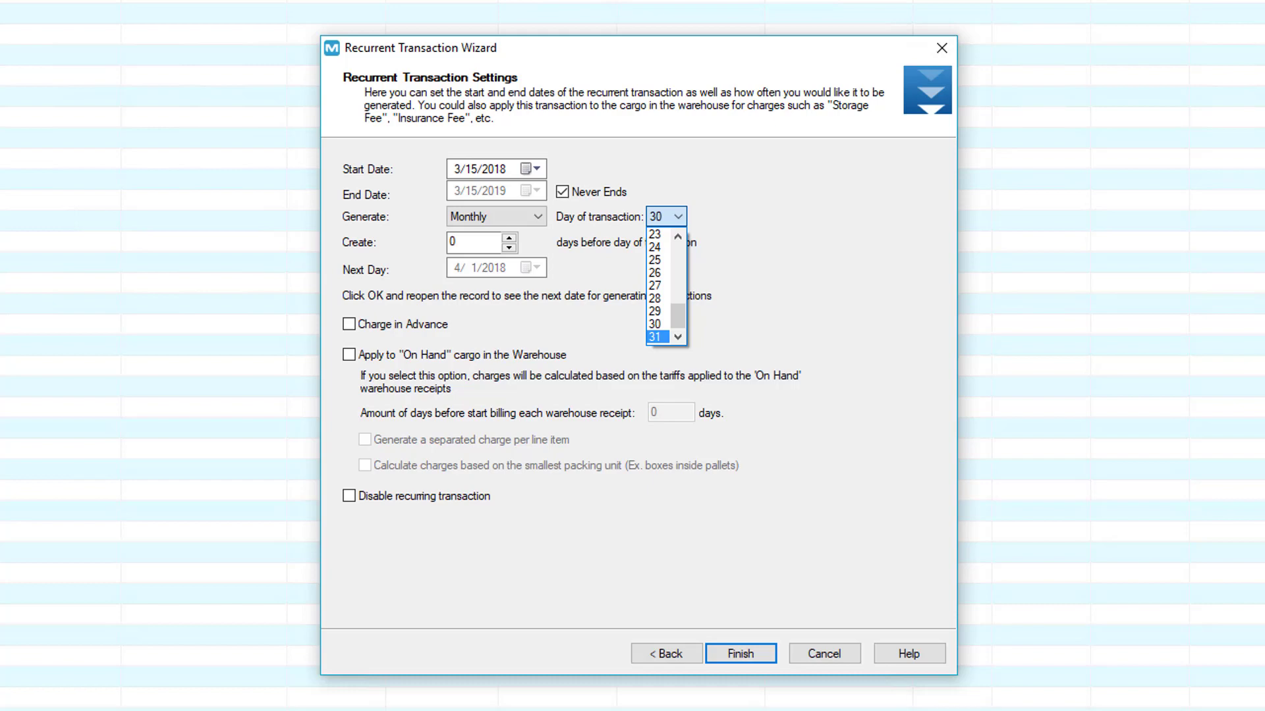
pyautogui.click(657, 336)
pyautogui.click(520, 217)
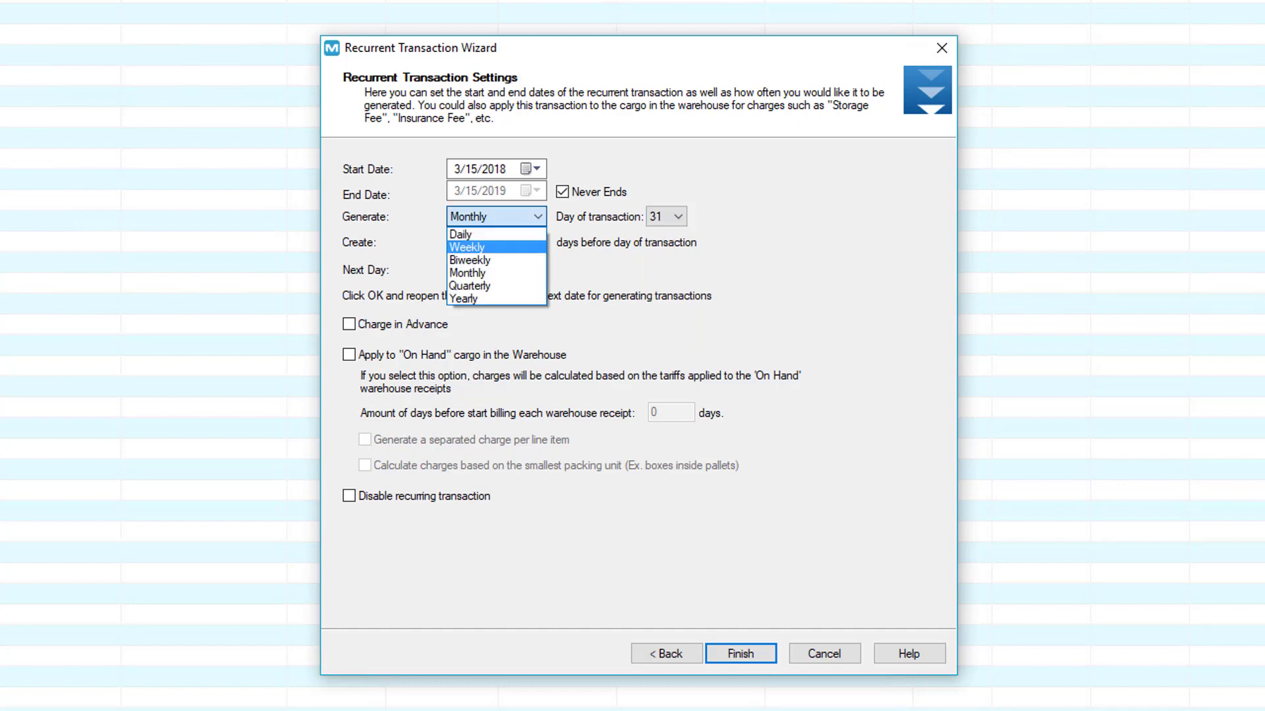
pyautogui.click(429, 239)
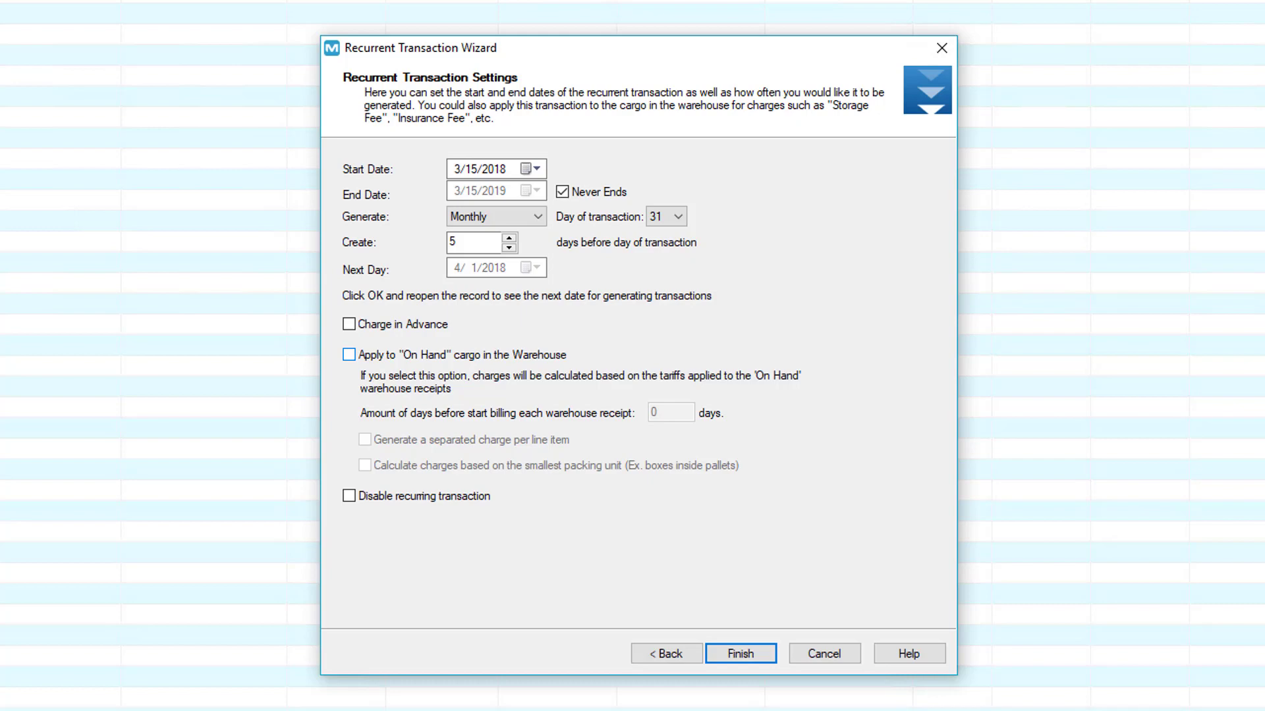
# Step: Apply the transaction to On Hand warehouse cargo with 7 days before billing each warehouse receipt, and finish the wizard
pyautogui.click(349, 355)
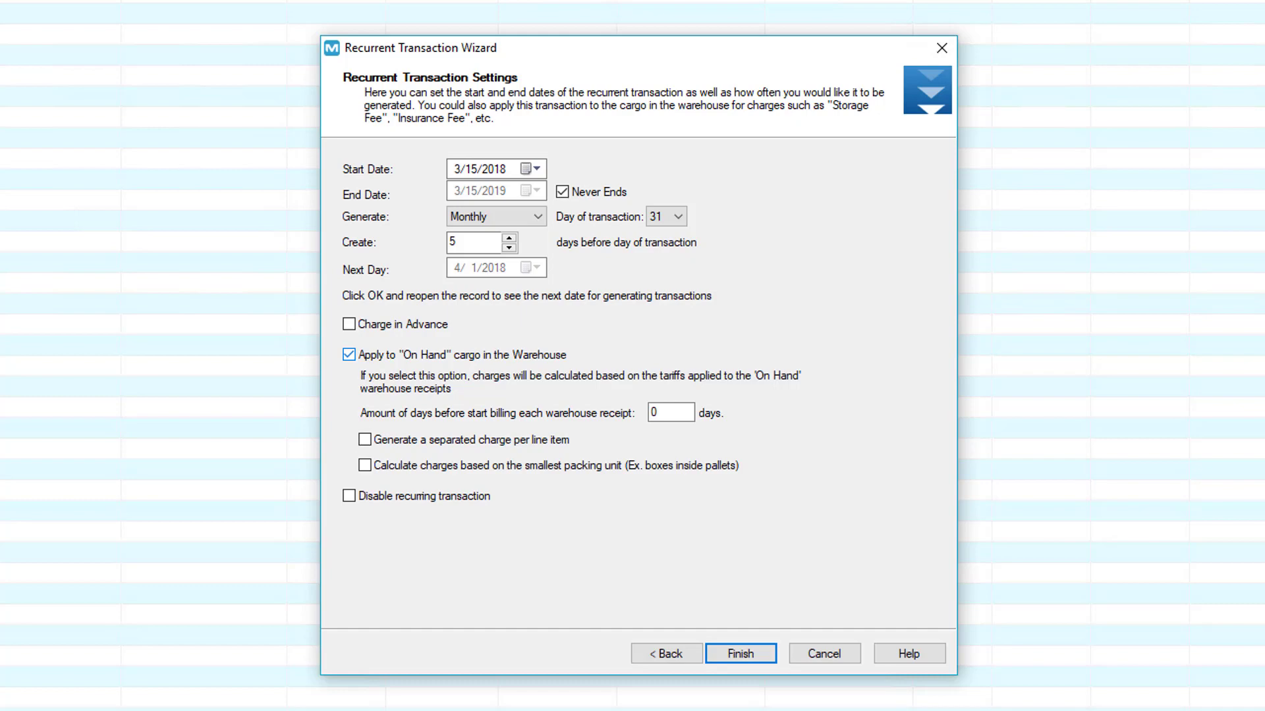
pyautogui.press('Tab')
pyautogui.write('7')
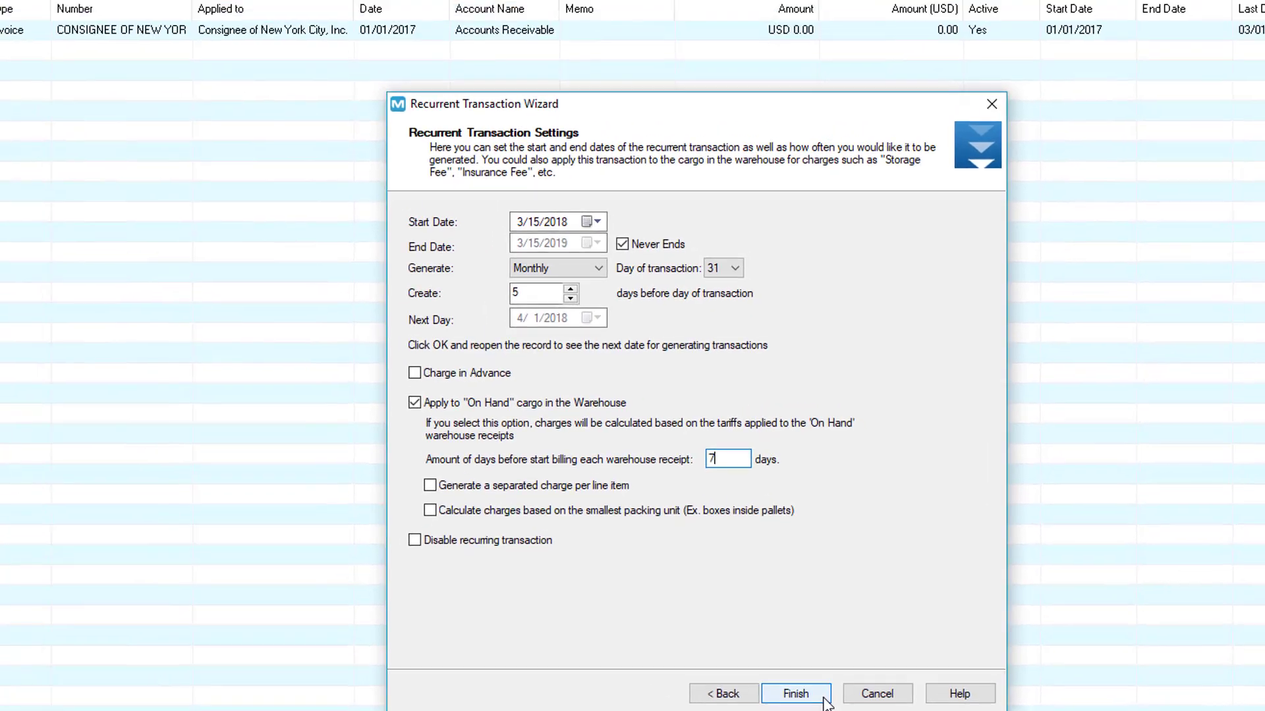
pyautogui.click(769, 657)
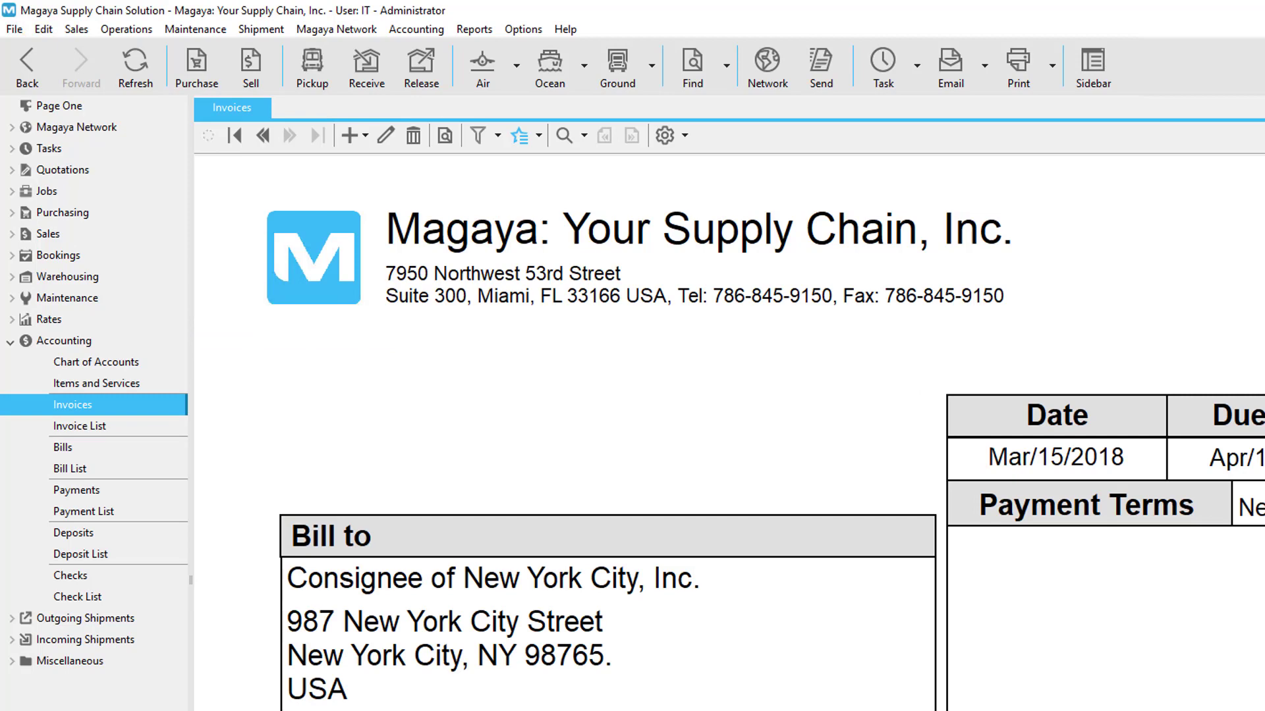
# Step: Save the displayed Consignee of New York City, Inc. invoice as recurrent, and open the actions for the first invoice in the invoice list
pyautogui.click(538, 136)
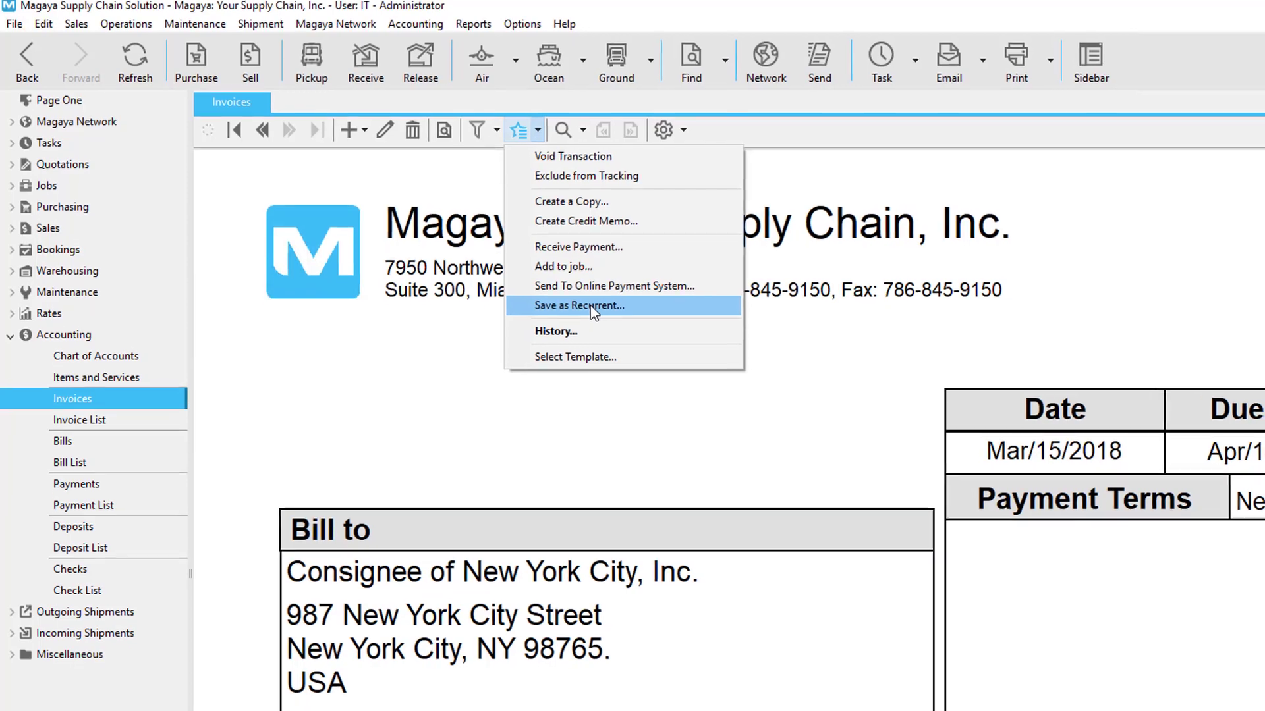
pyautogui.click(595, 319)
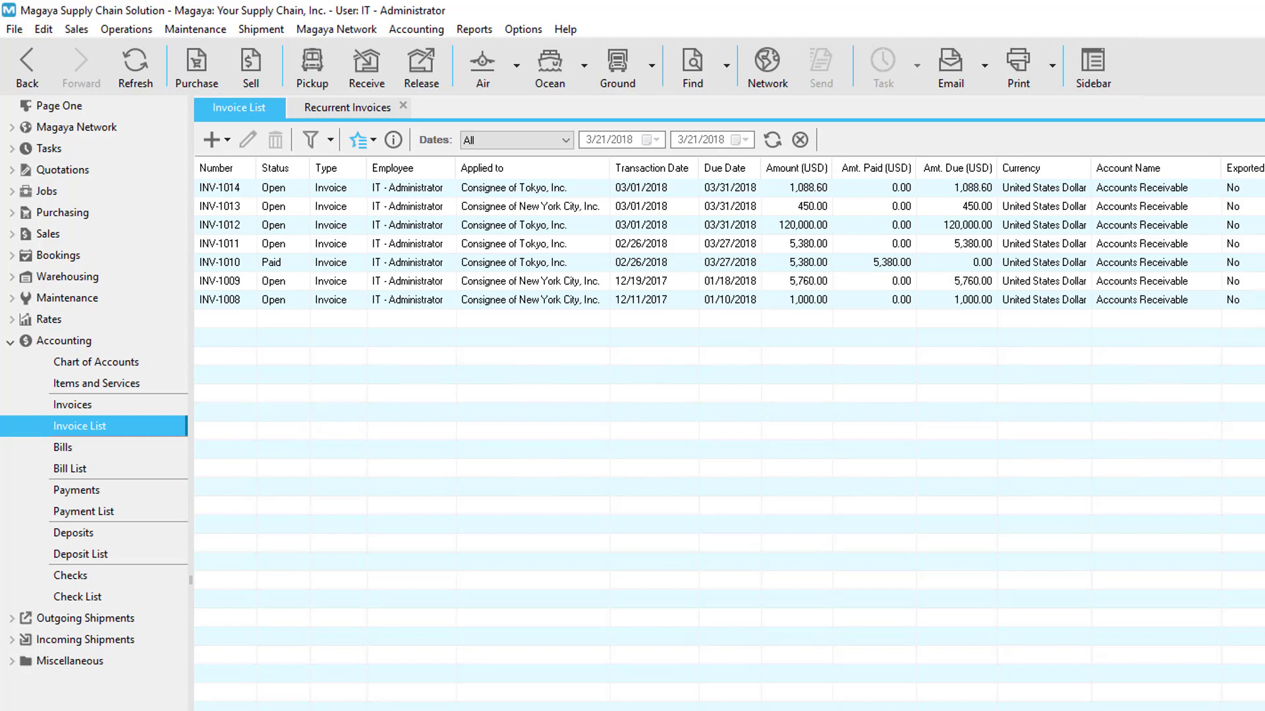
pyautogui.rightClick(254, 196)
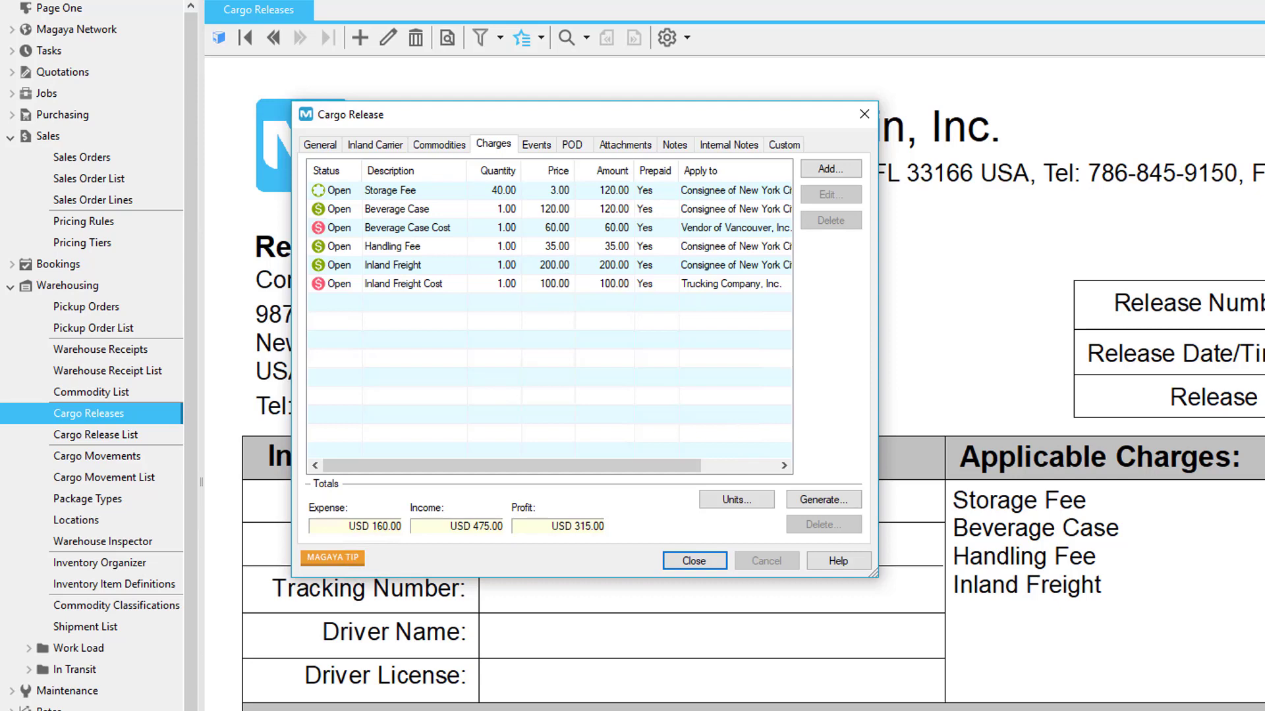
# Step: Open the choices for adding a charge to the cargo release
pyautogui.click(807, 168)
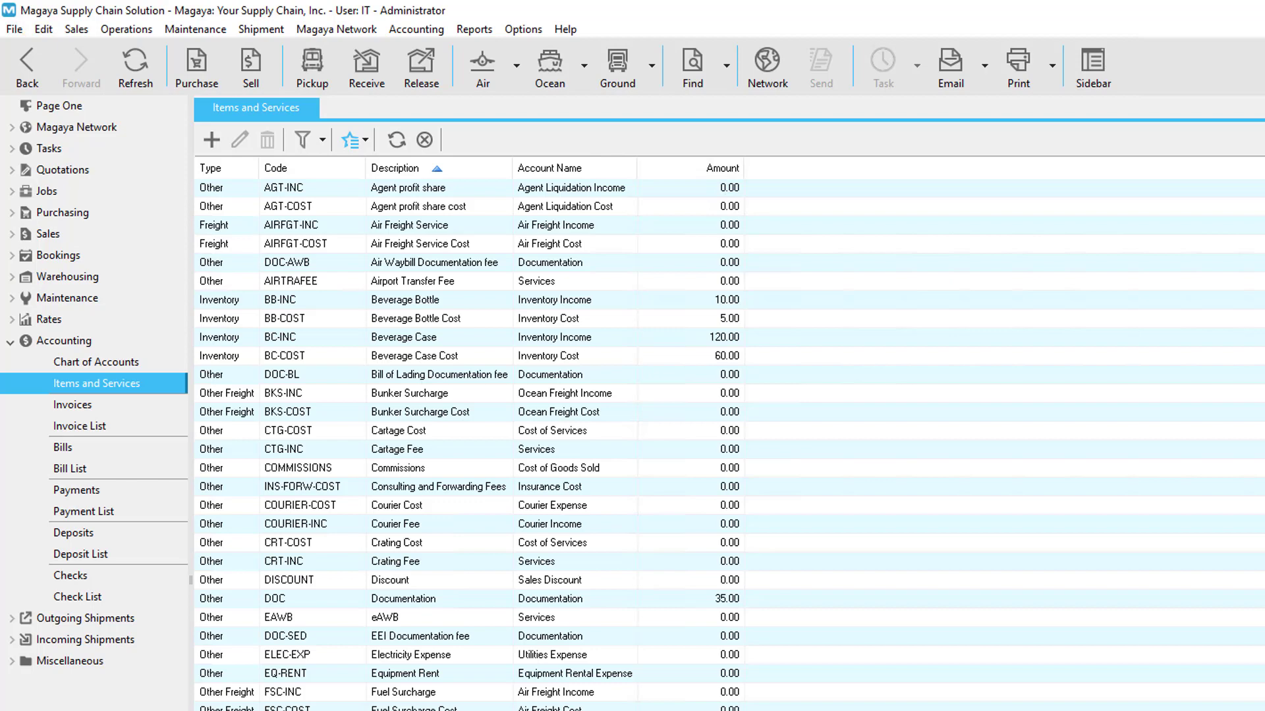
# Step: Open the Storage Fee service item (STO-INC) and examine its tariff definition
pyautogui.scroll(-8, 729, 435)
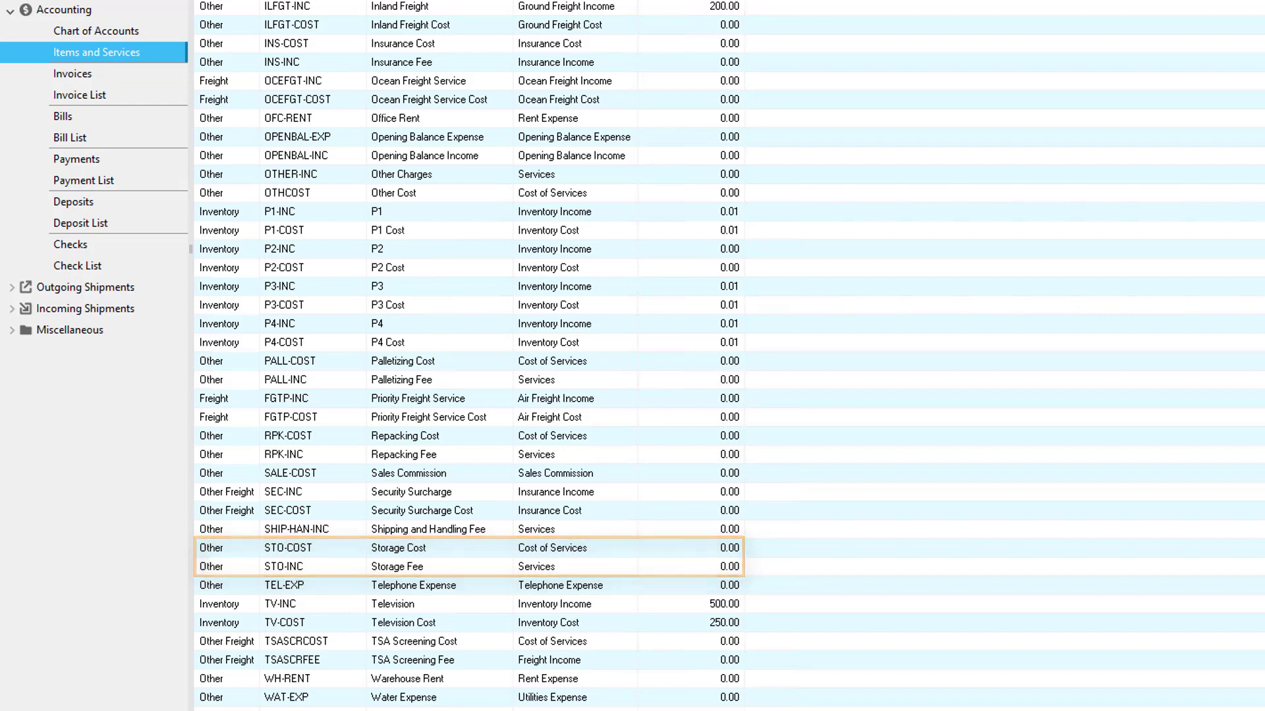
pyautogui.click(465, 570)
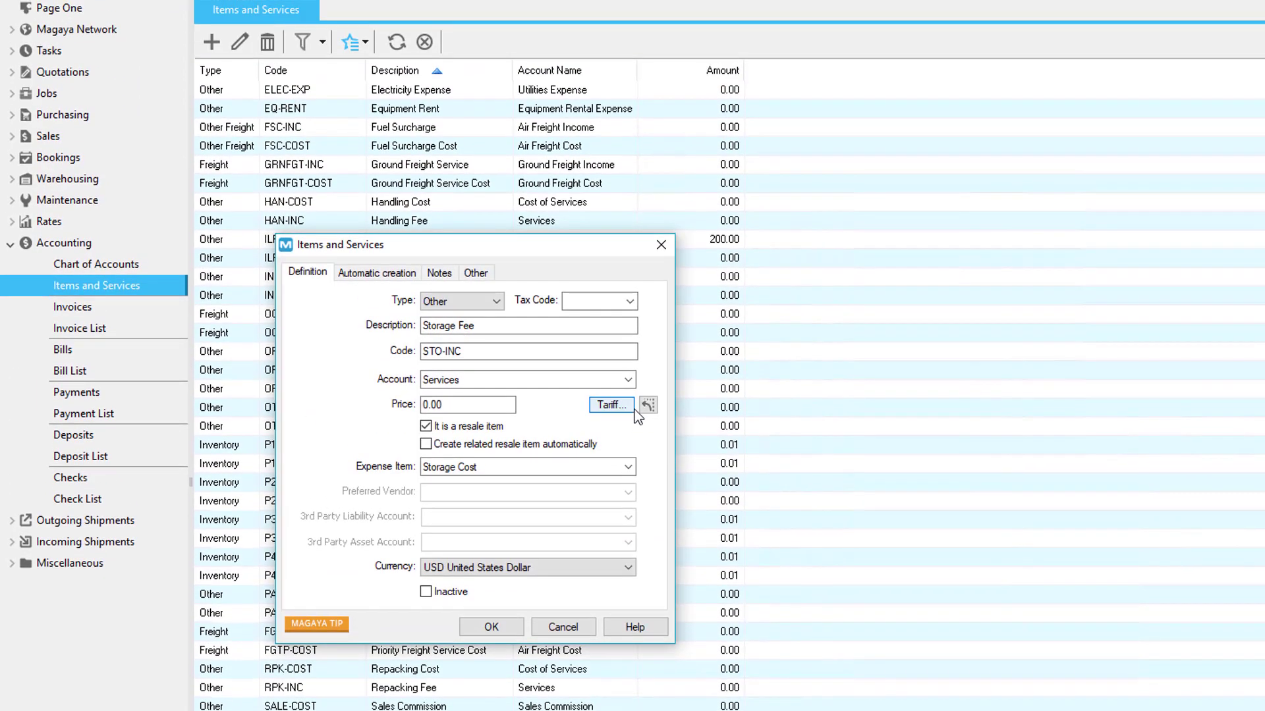
pyautogui.click(623, 405)
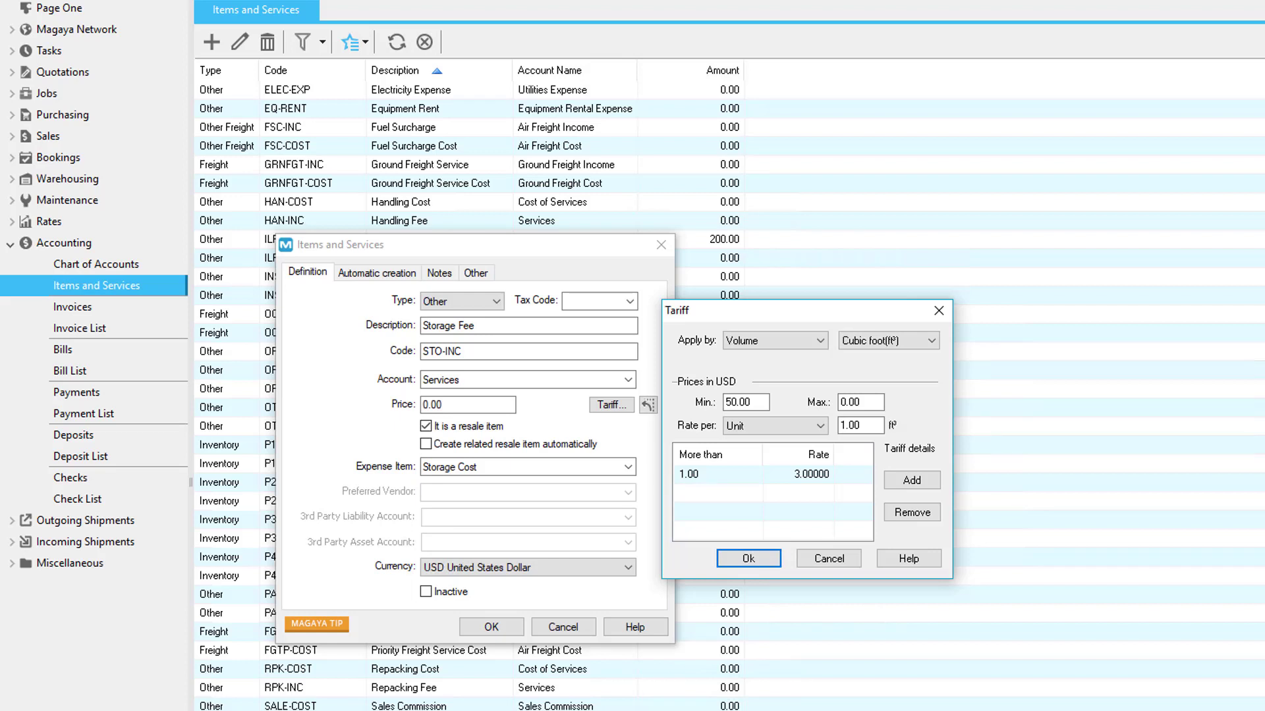
# Step: Select cubic foot as the volume unit and Unit as the rate basis in the Storage Fee tariff, and accept the tariff
pyautogui.click(932, 342)
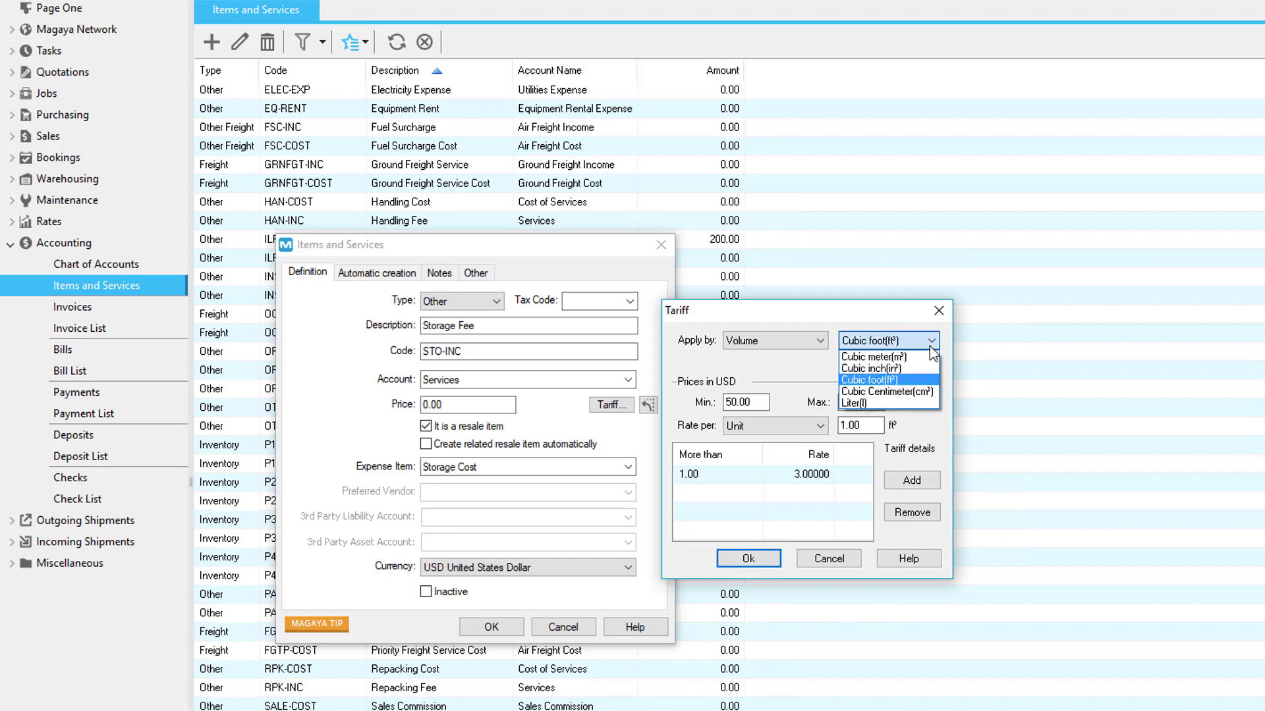
pyautogui.click(869, 380)
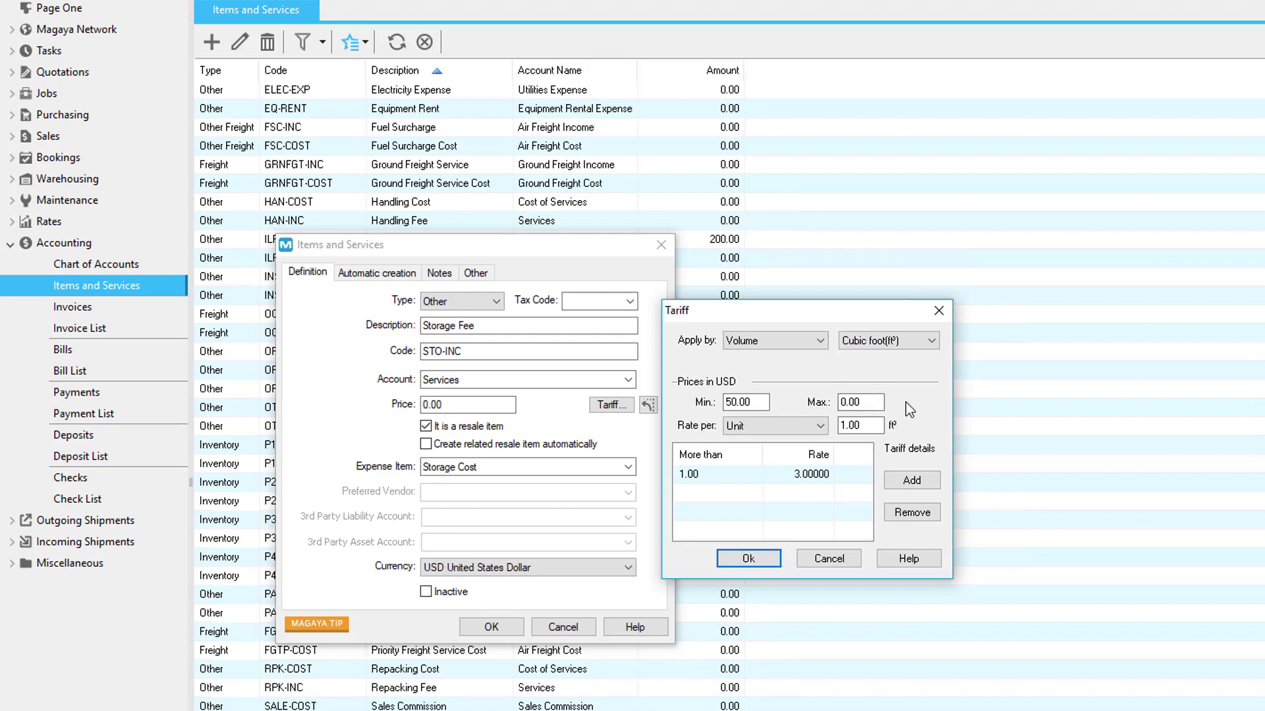
pyautogui.click(820, 427)
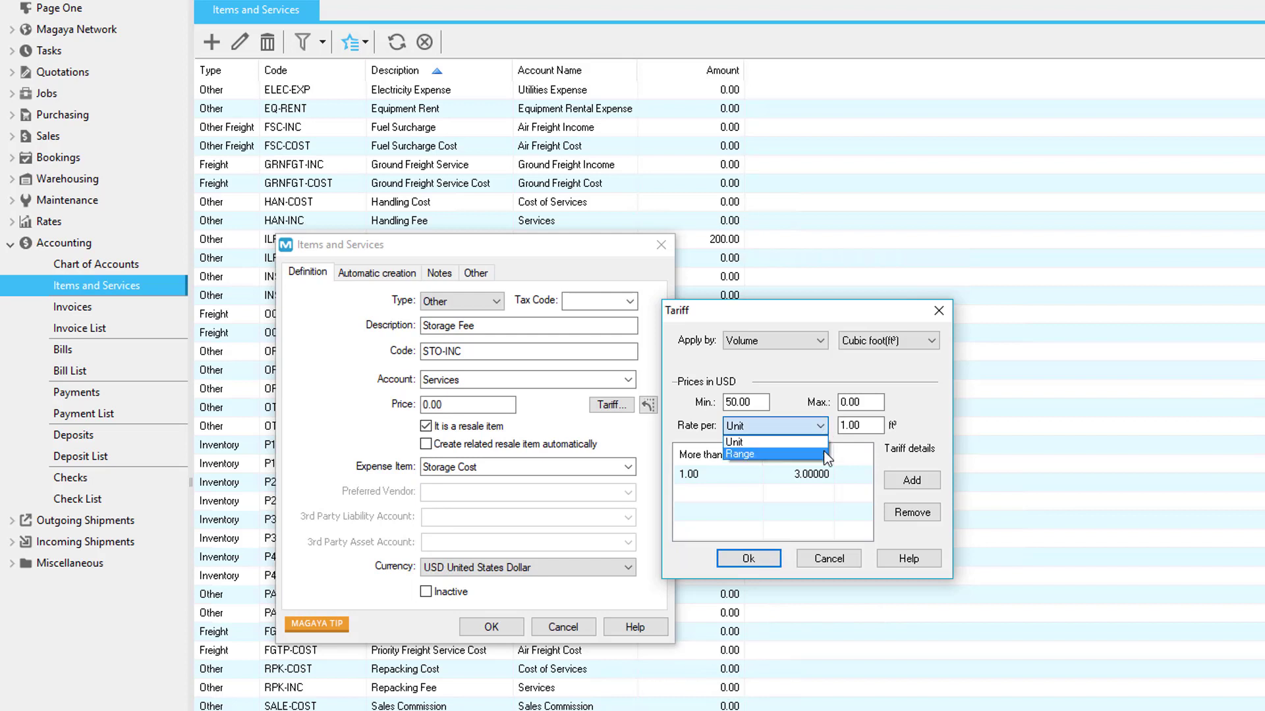
pyautogui.click(824, 433)
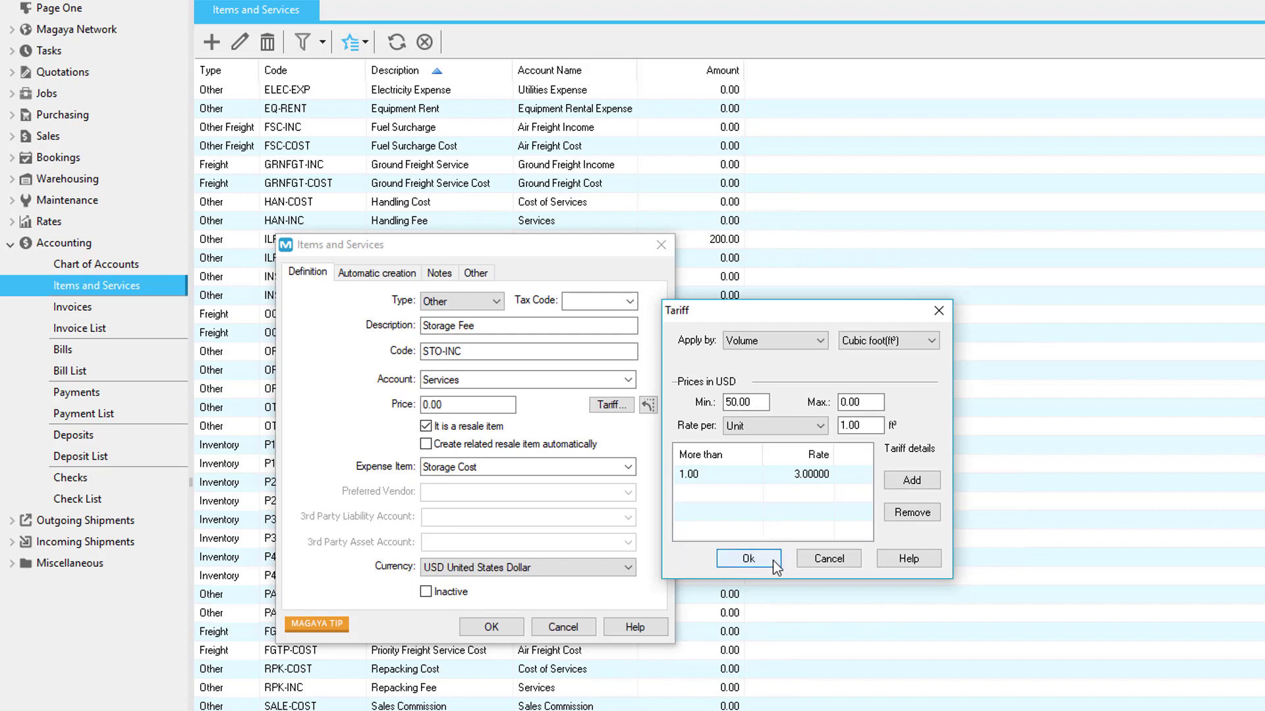
pyautogui.click(748, 558)
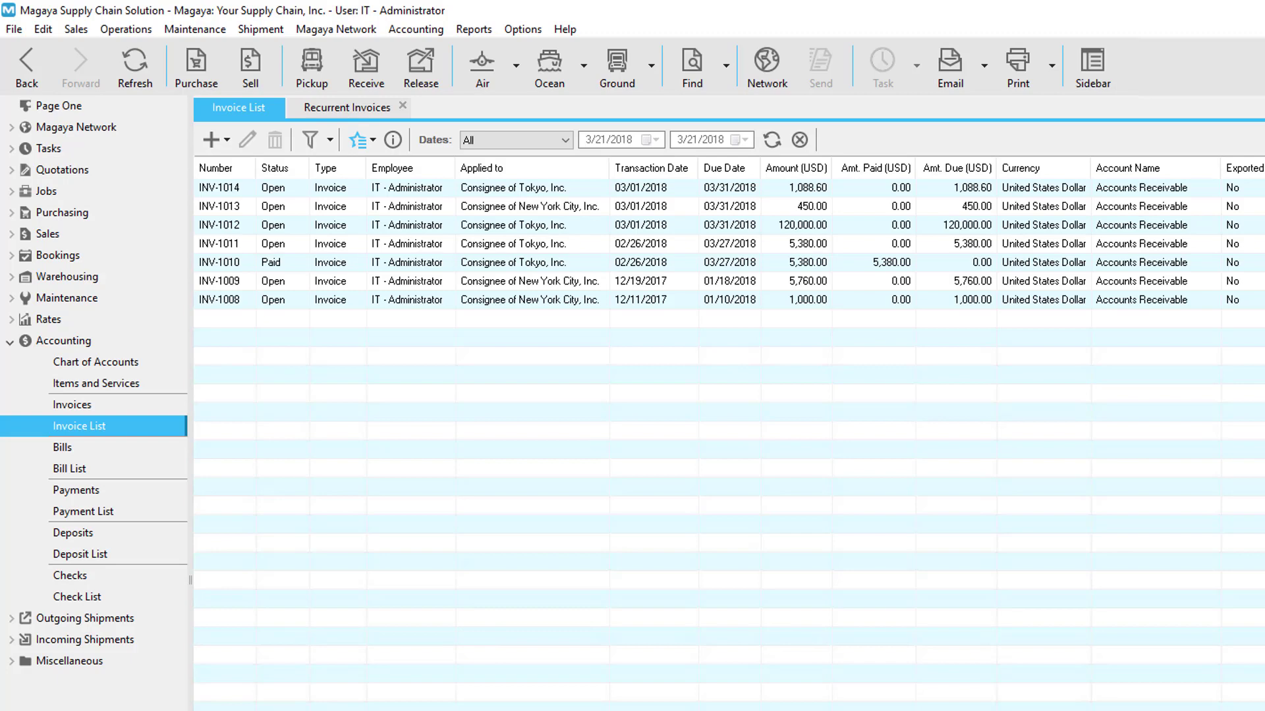
# Step: Examine the recurrent invoice options in the actions for the first invoice, and open the general actions of the invoice list
pyautogui.rightClick(602, 193)
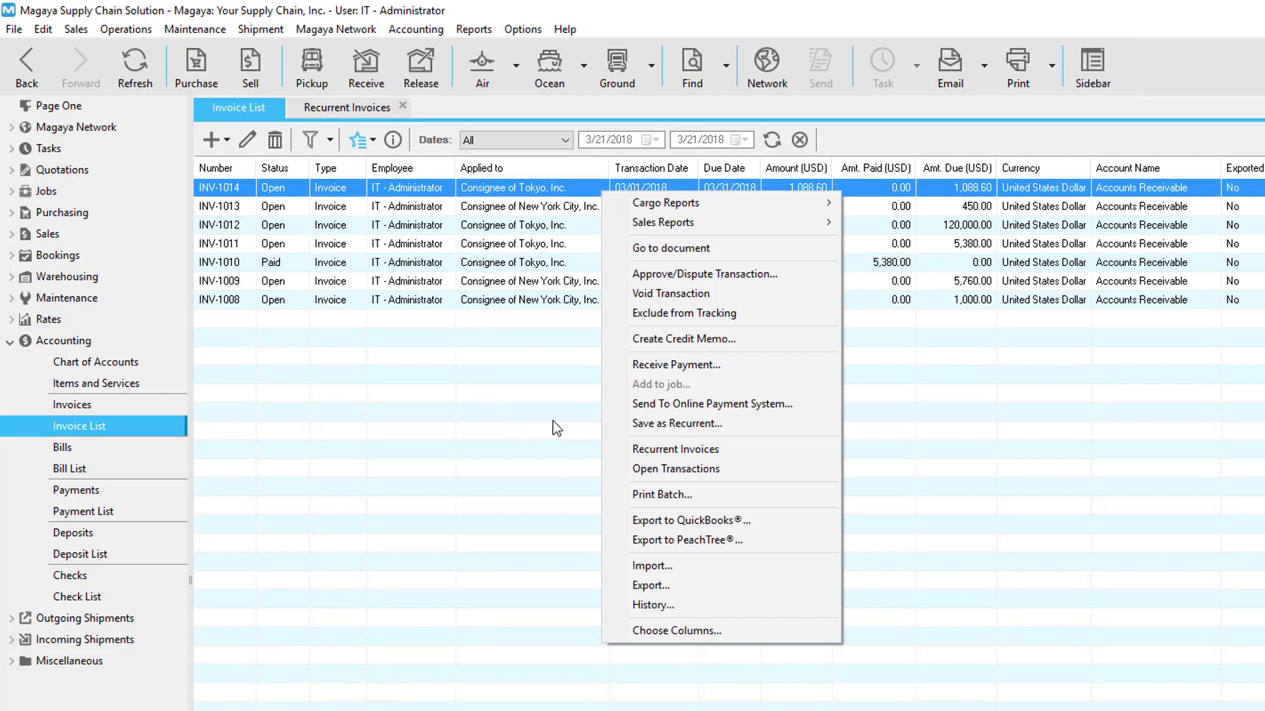
pyautogui.click(619, 405)
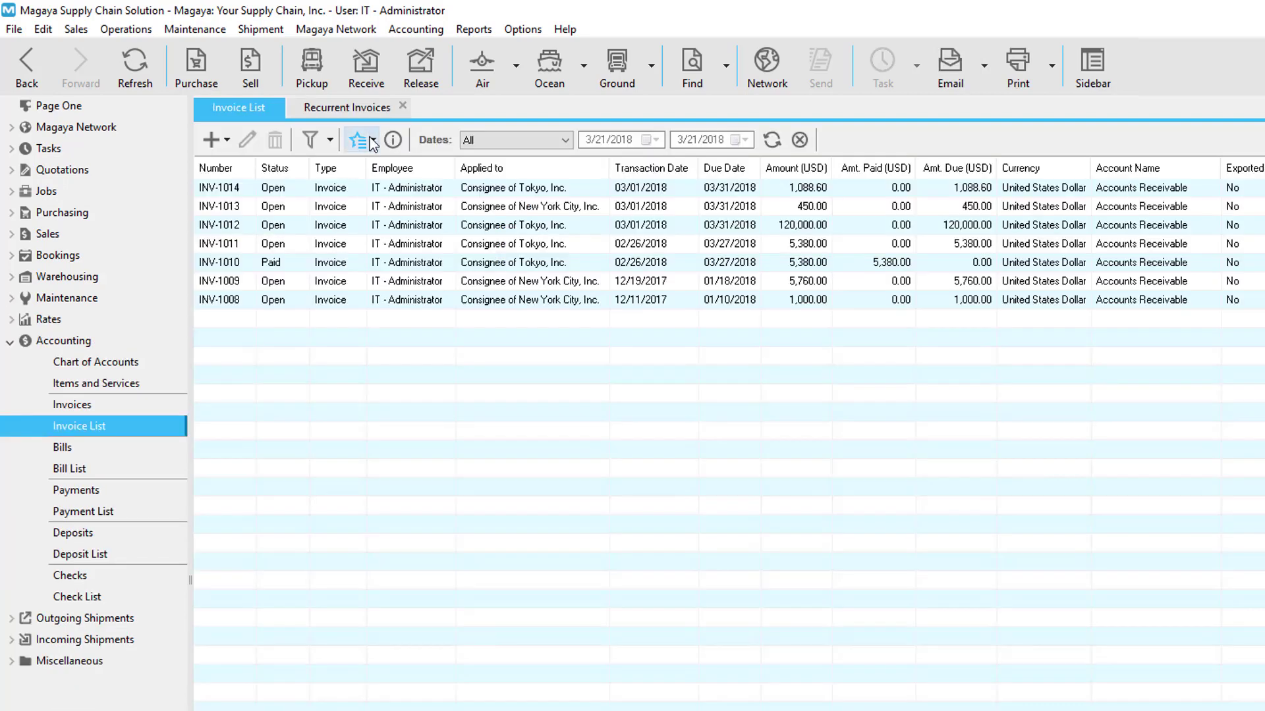
pyautogui.click(373, 143)
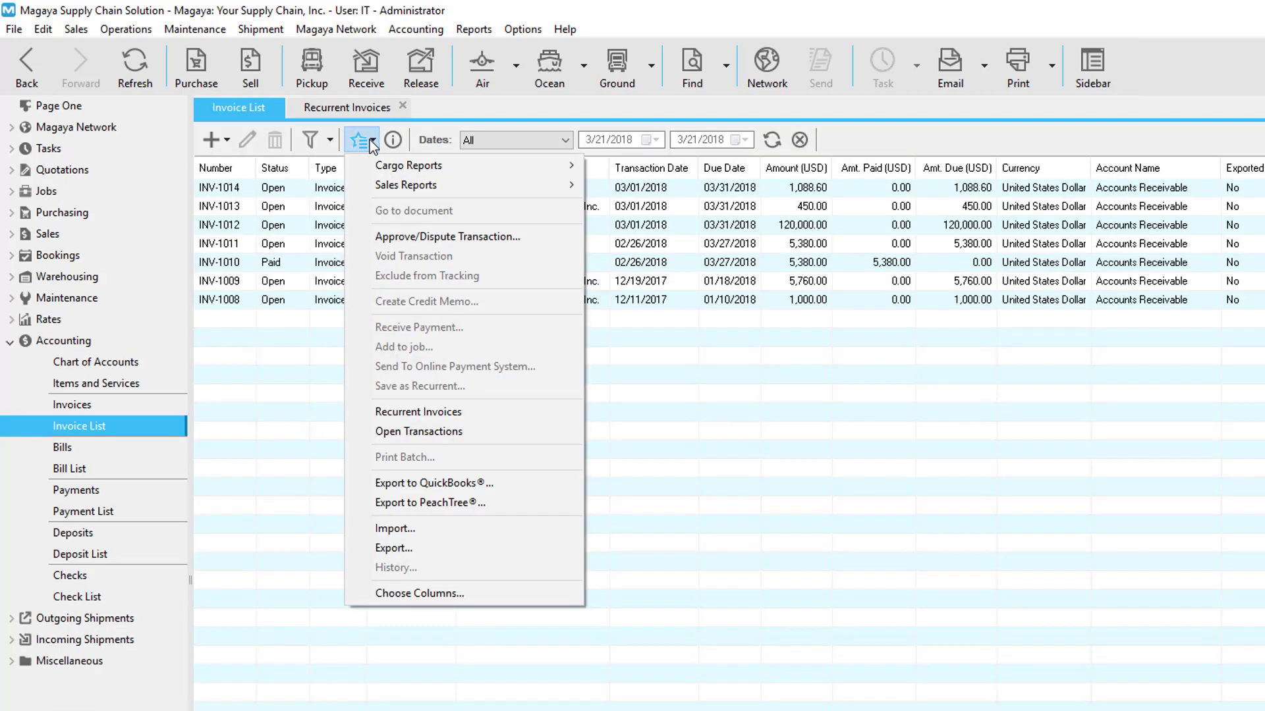